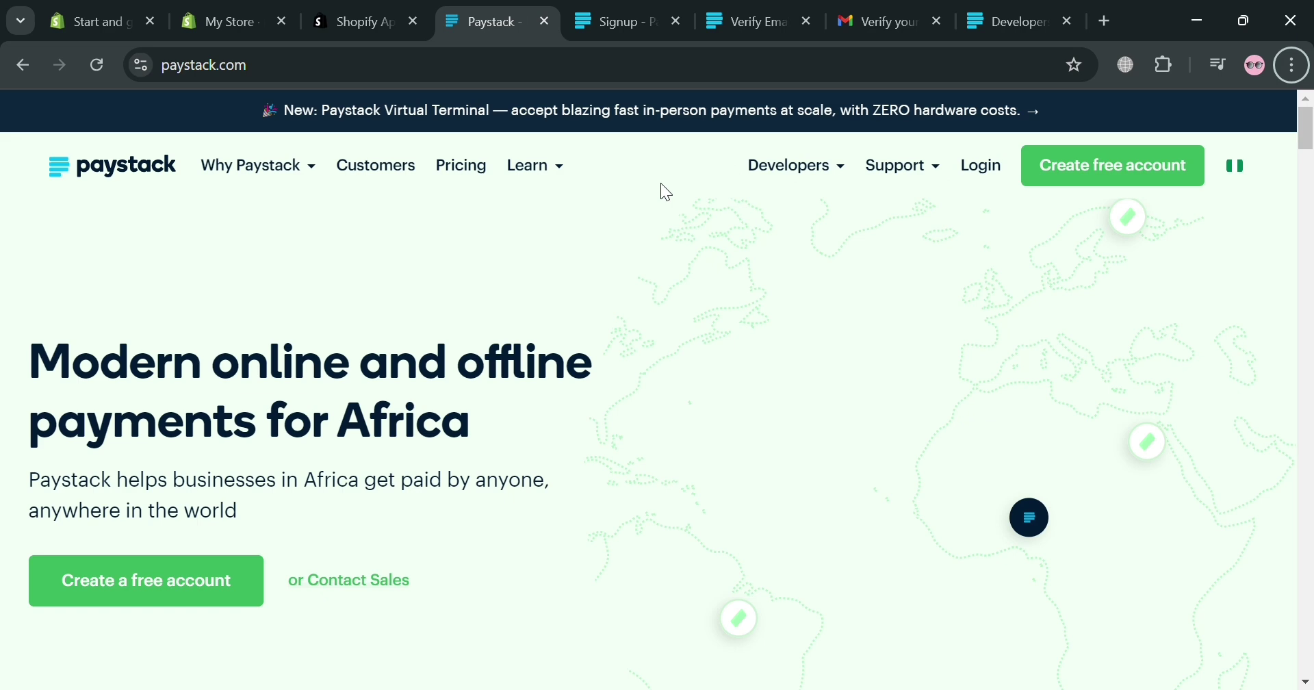
Leave the Paystack page for the Shopify homepage tab.
scroll(861, 348, down, 4)
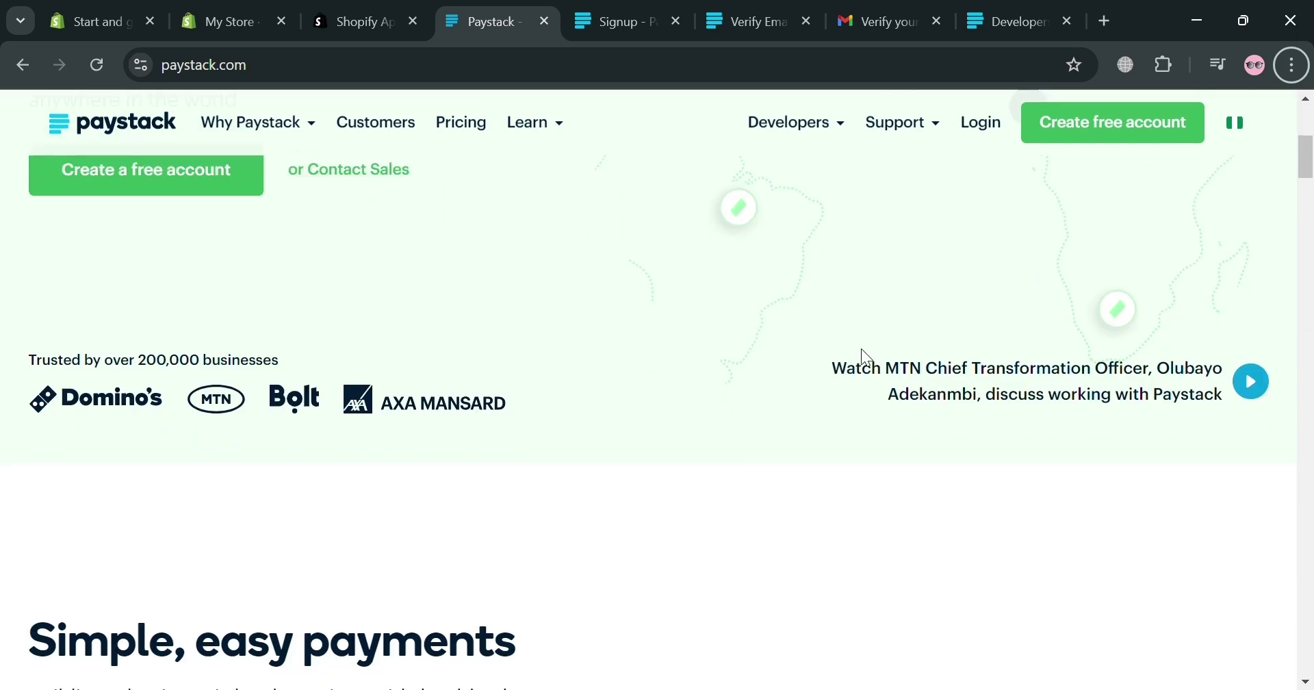
scroll(869, 356, up, 4)
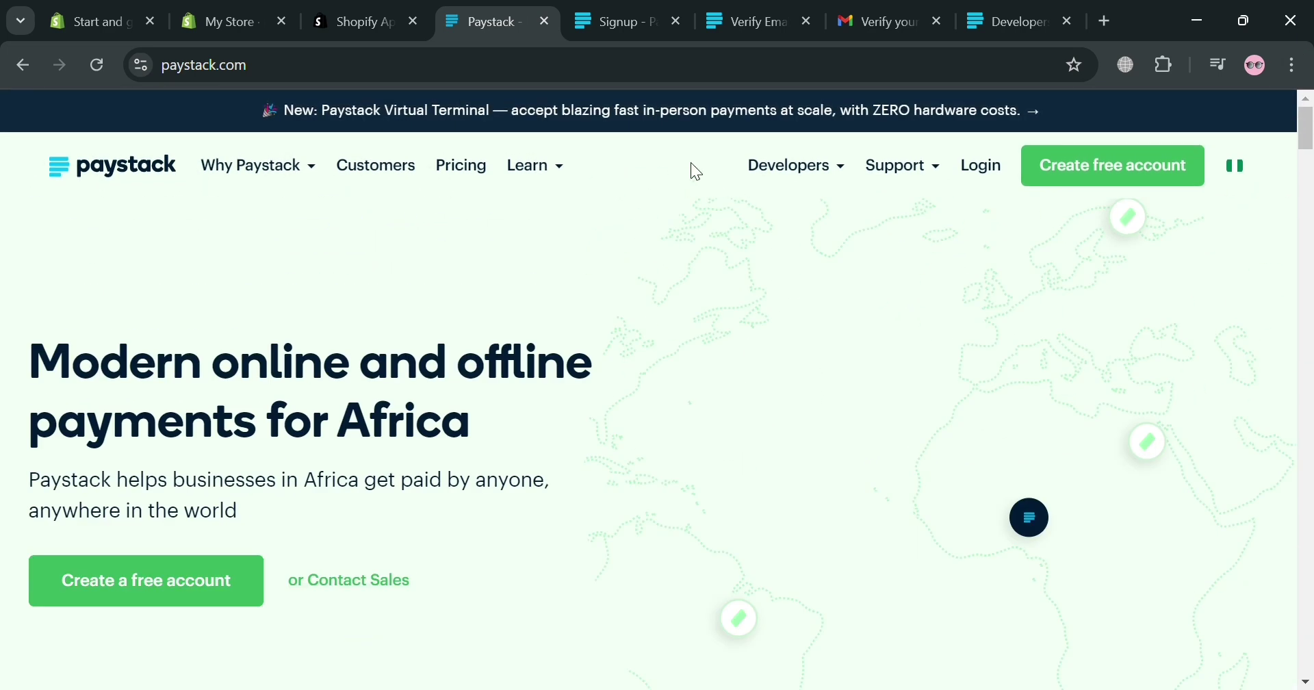
scroll(726, 257, down, 1)
scroll(734, 274, down, 3)
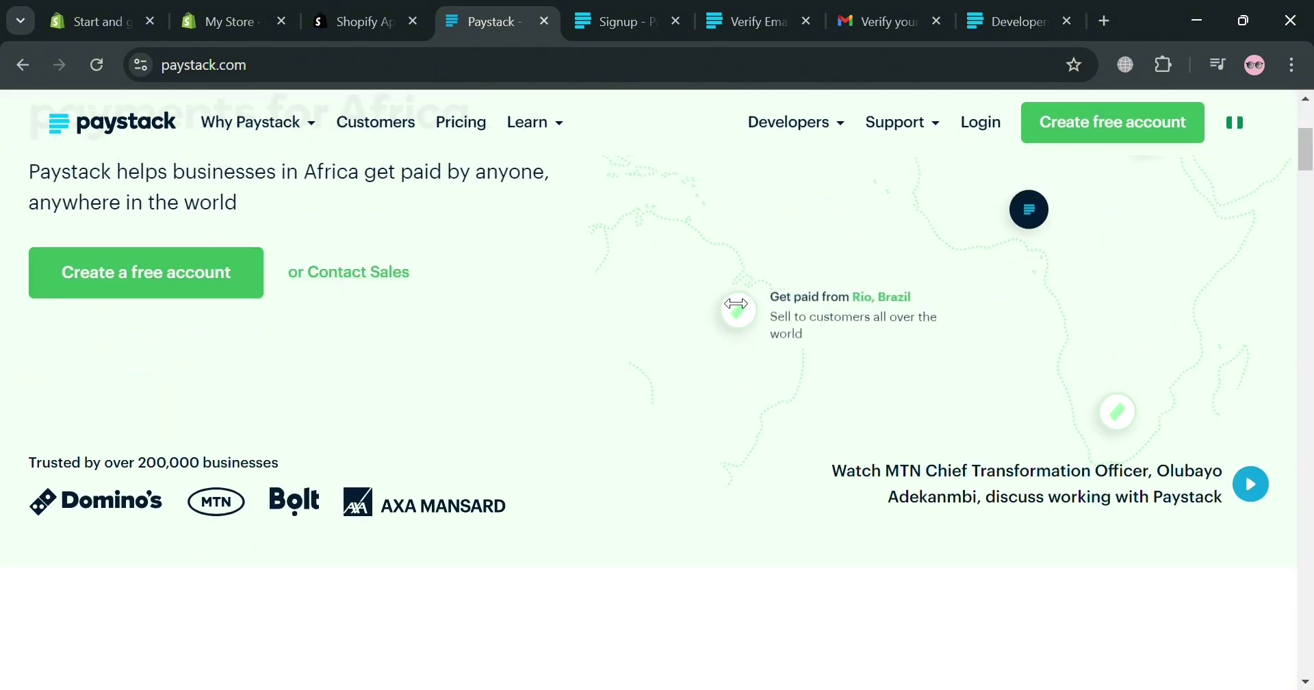
scroll(731, 295, up, 4)
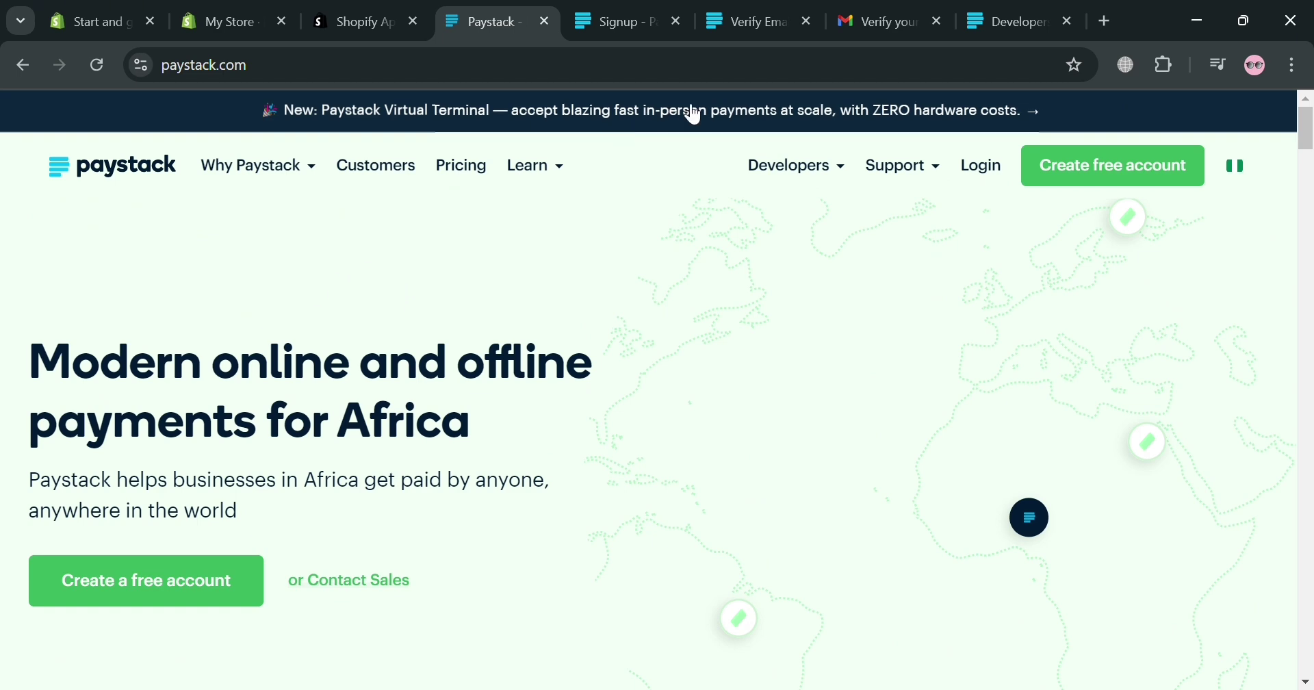
click(91, 9)
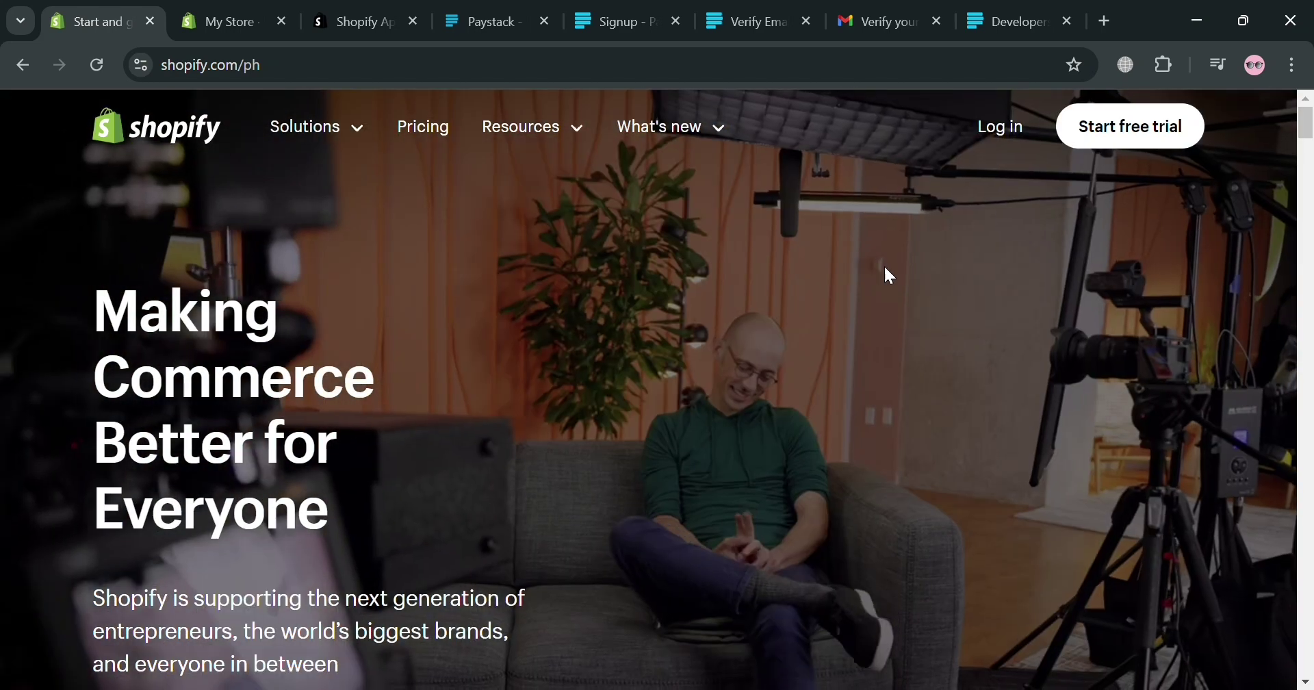
Scroll through the shopify.com homepage and back up to its 'Making Commerce Better for Everyone' hero.
scroll(934, 342, down, 2)
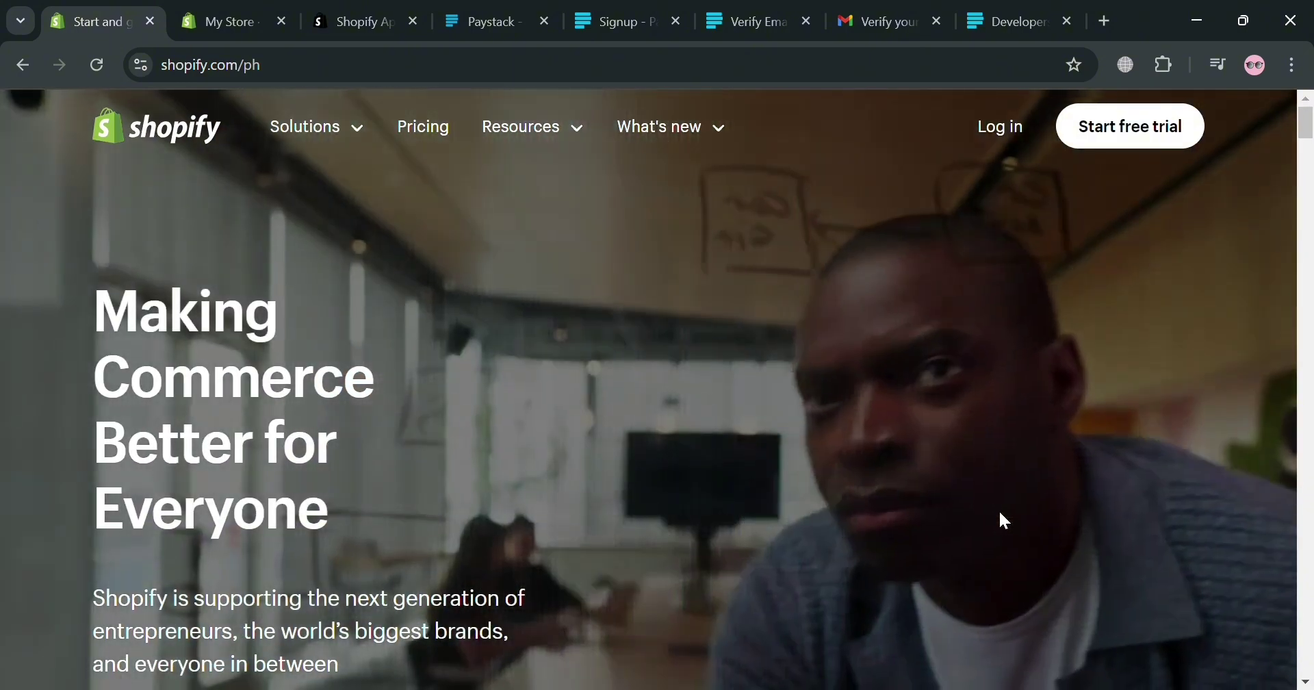
scroll(999, 509, down, 12)
scroll(1050, 507, down, 14)
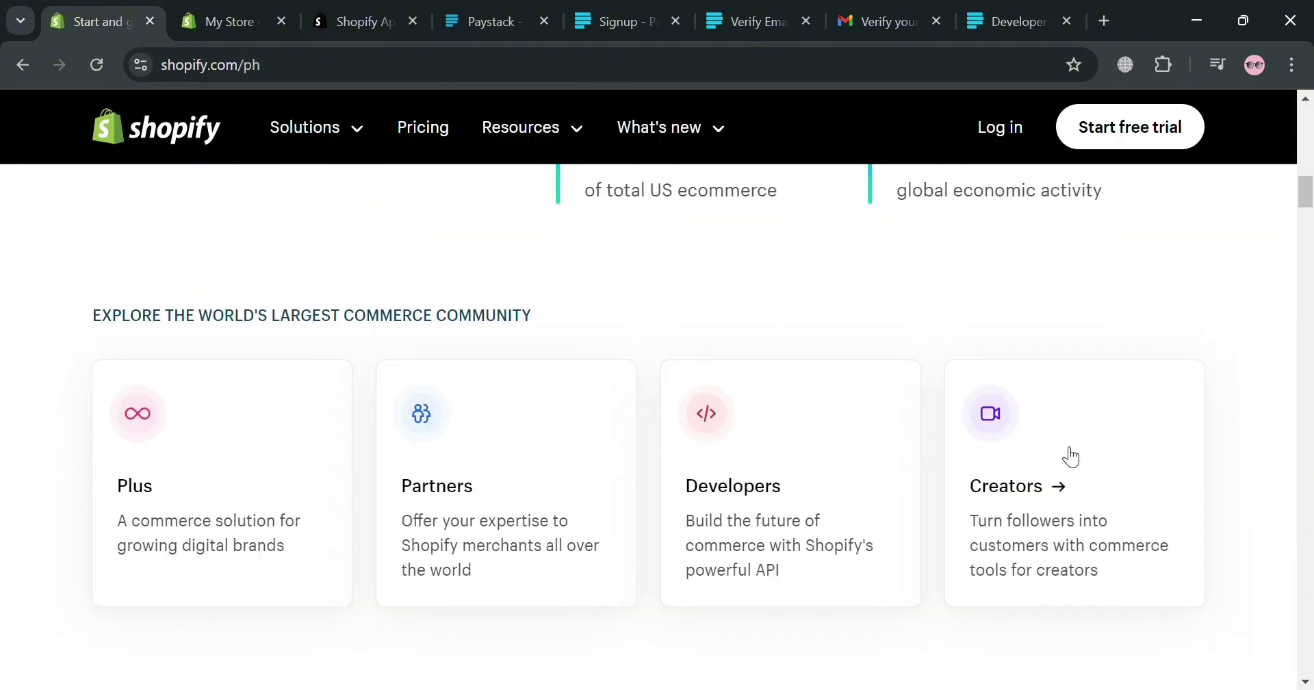
scroll(1066, 464, down, 12)
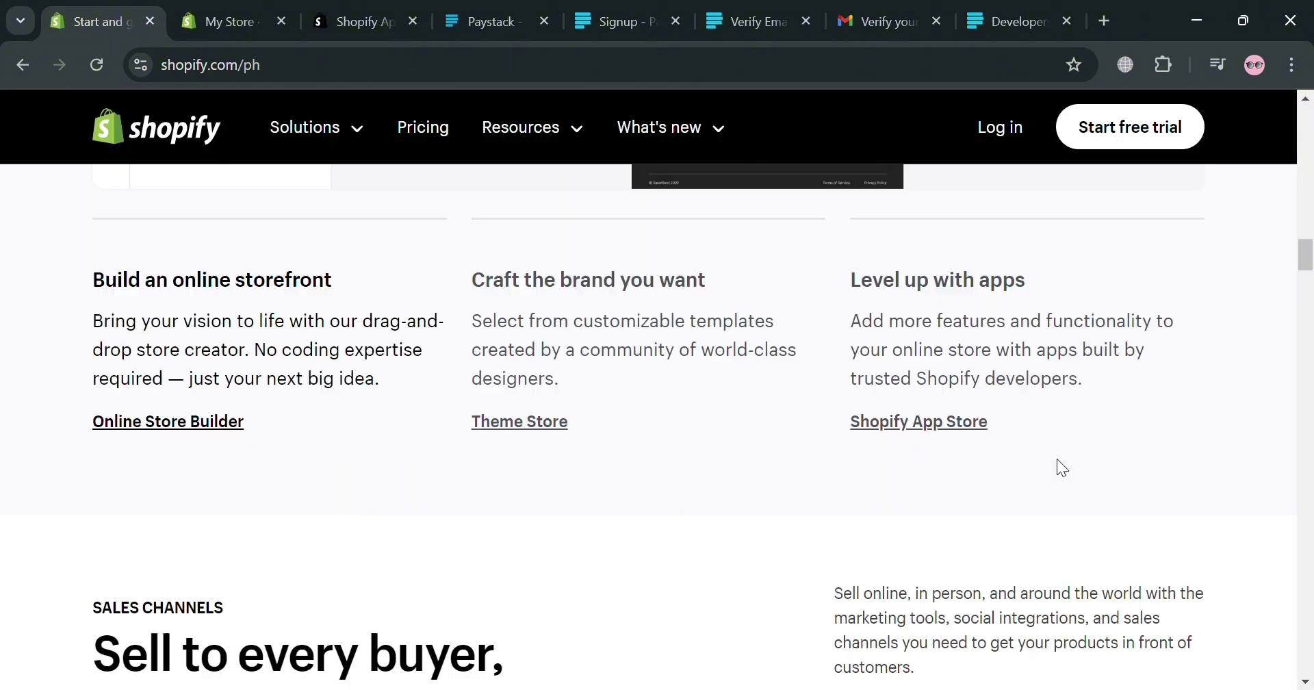
scroll(1061, 480, down, 12)
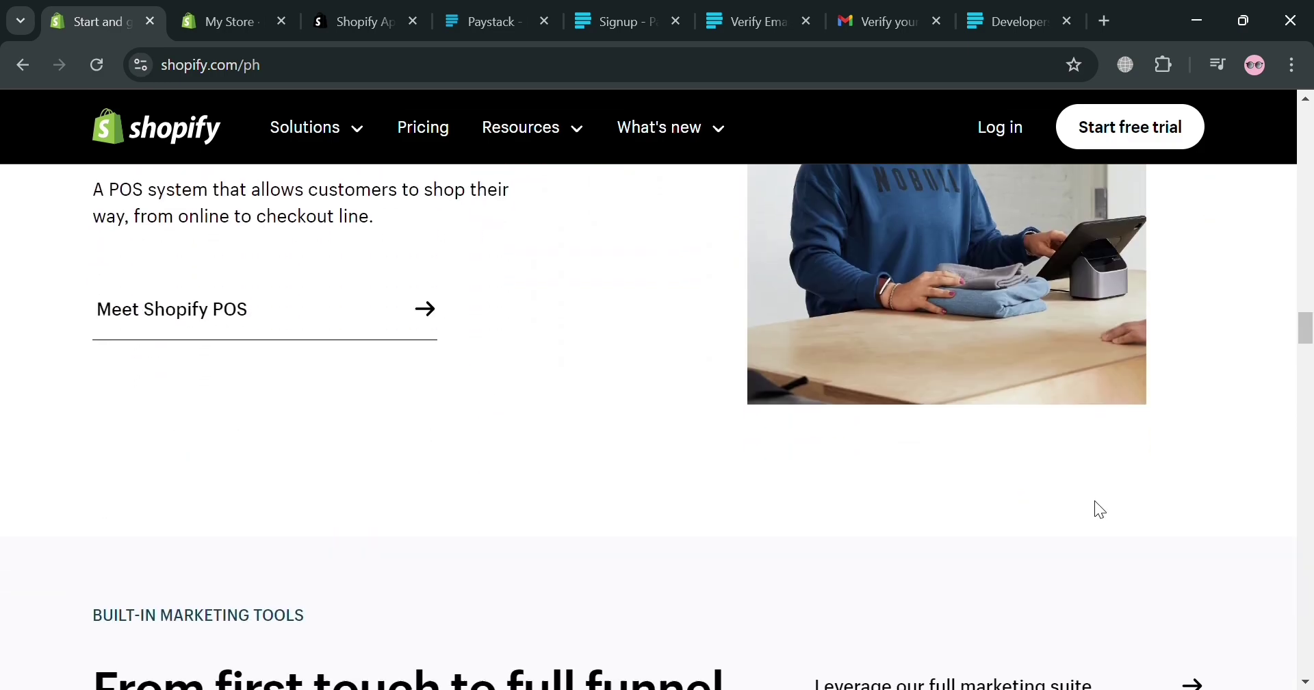
scroll(1082, 601, down, 14)
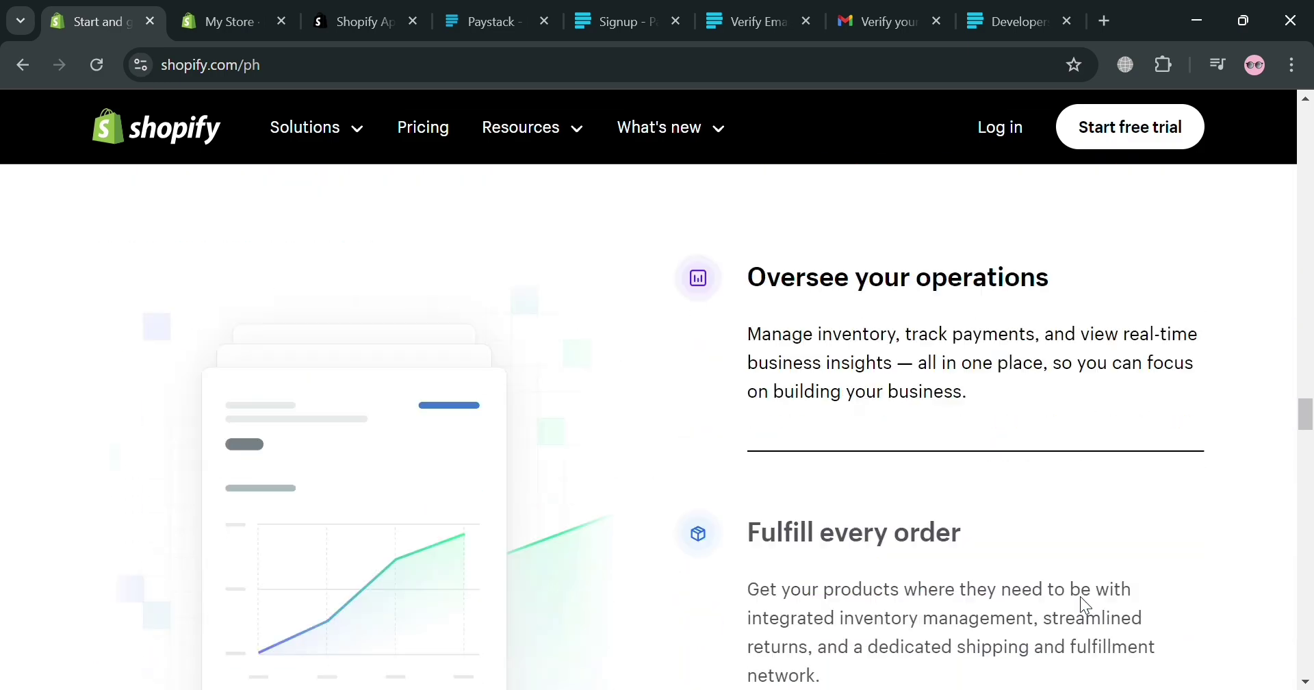
scroll(1081, 593, down, 8)
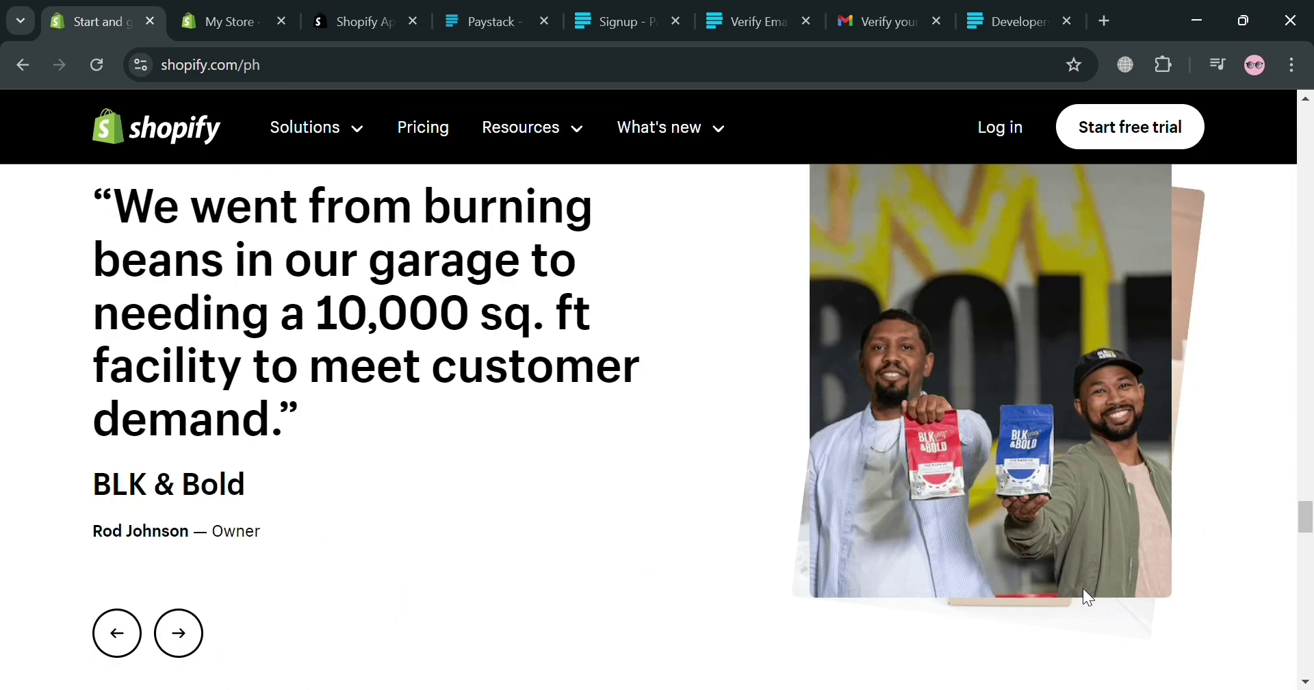
scroll(1080, 602, down, 8)
scroll(1095, 602, down, 15)
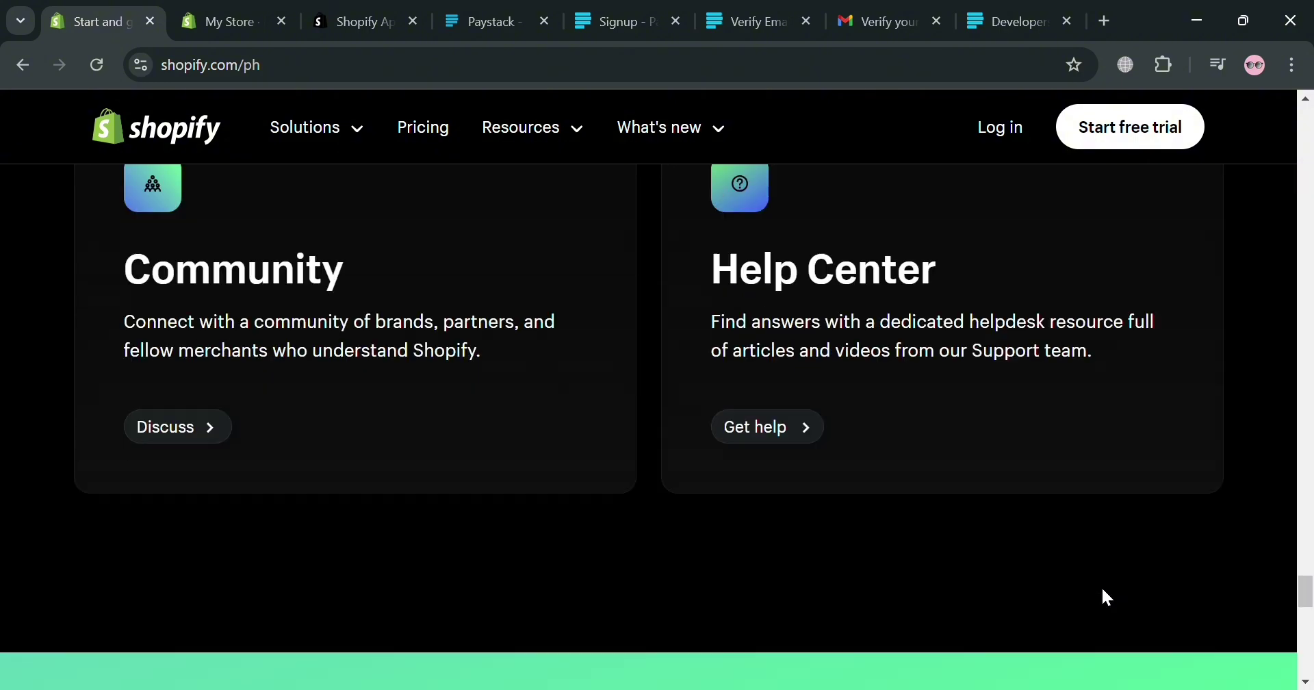
scroll(1104, 586, down, 3)
scroll(1104, 587, up, 20)
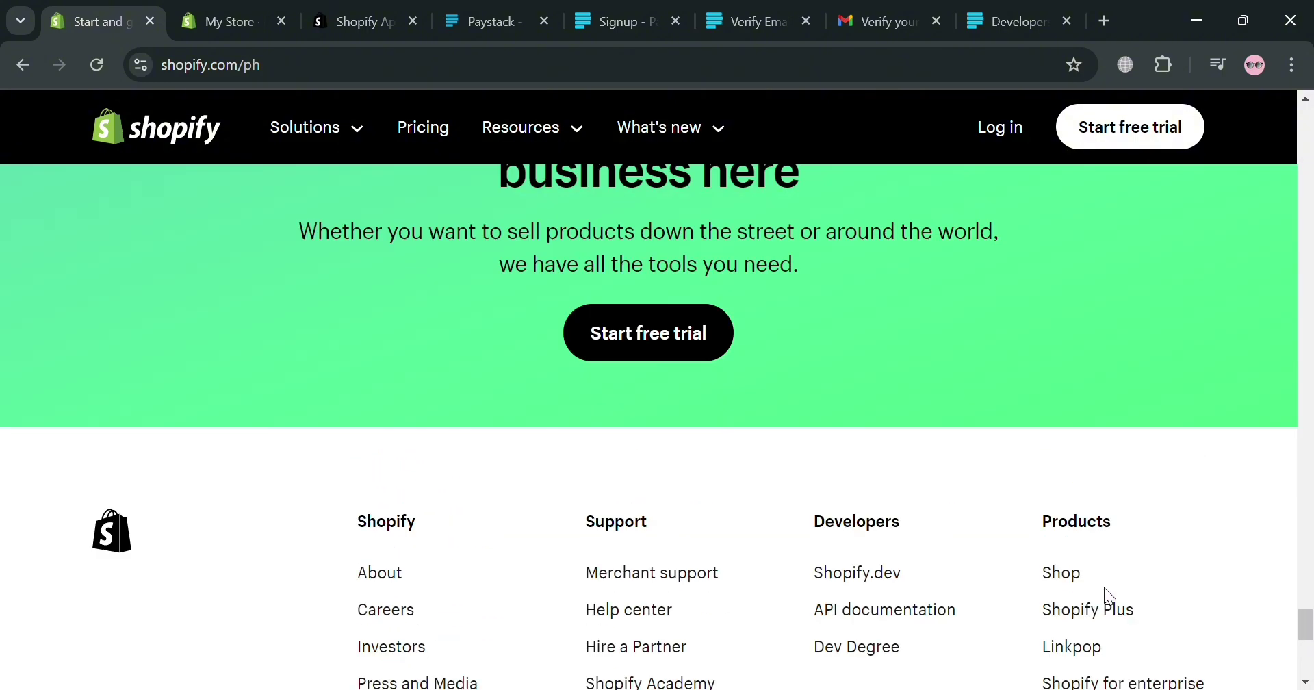
scroll(1102, 581, up, 15)
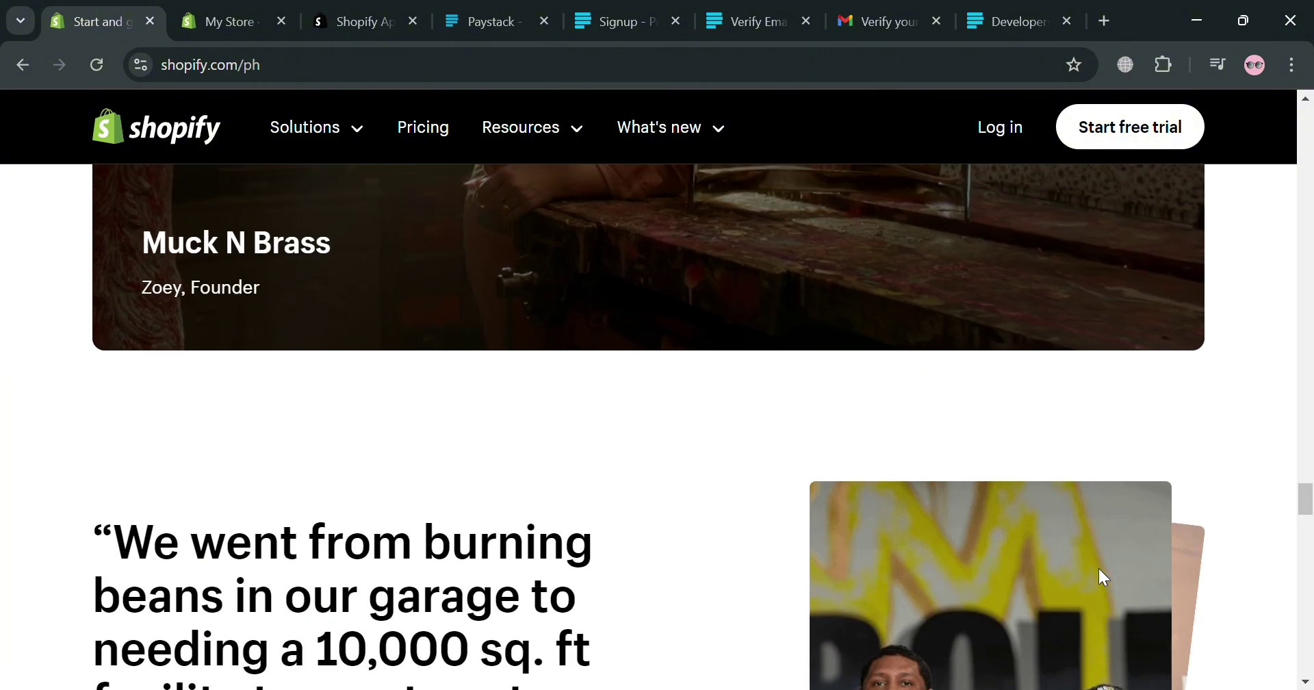
scroll(1097, 547, up, 15)
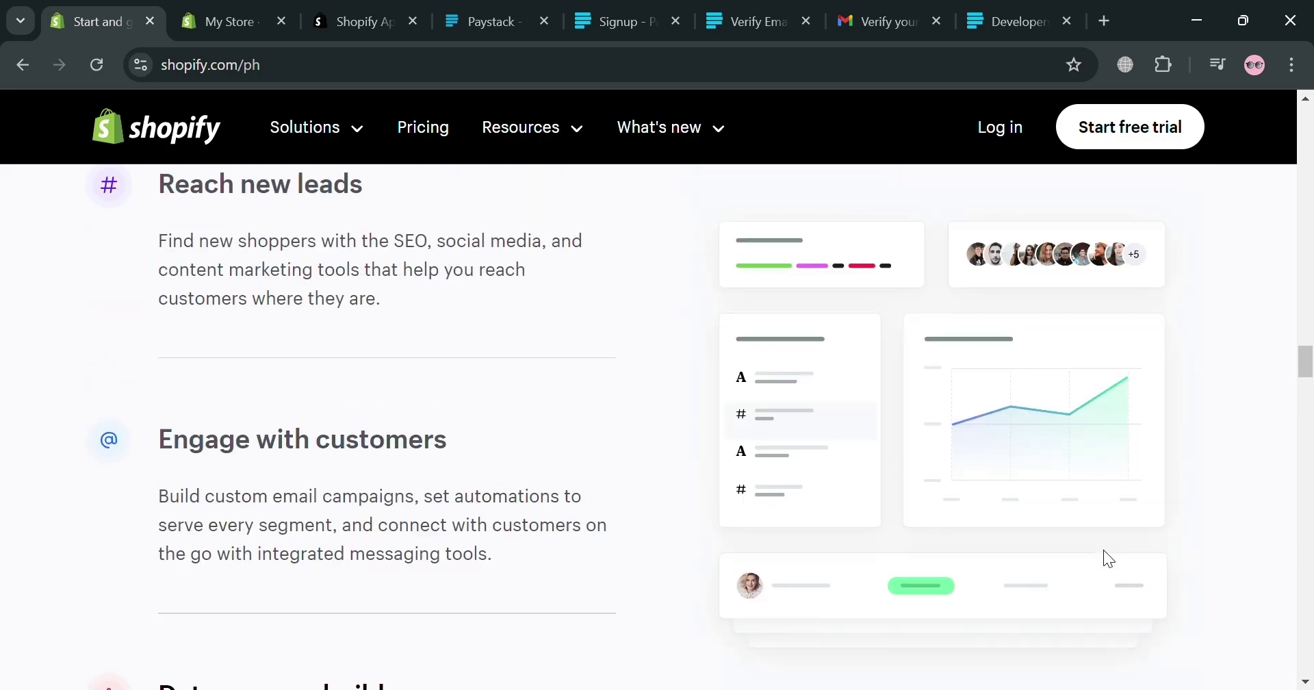
scroll(1133, 479, up, 15)
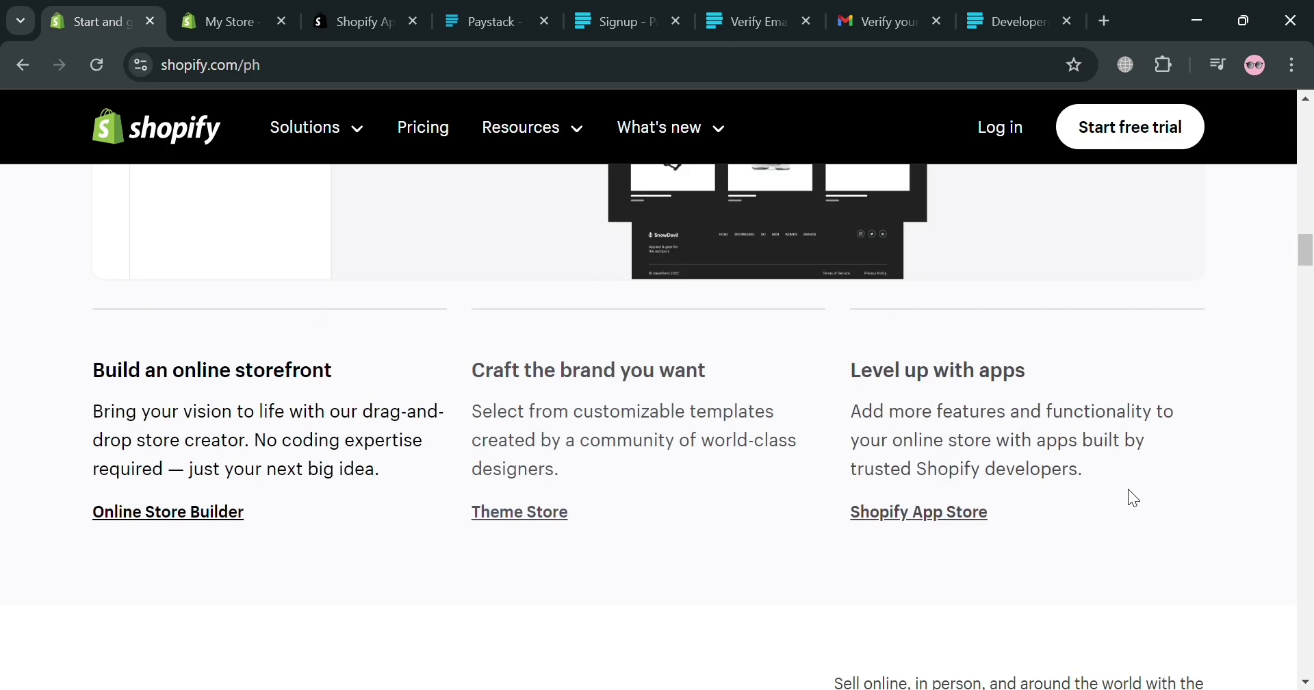
scroll(1143, 469, up, 15)
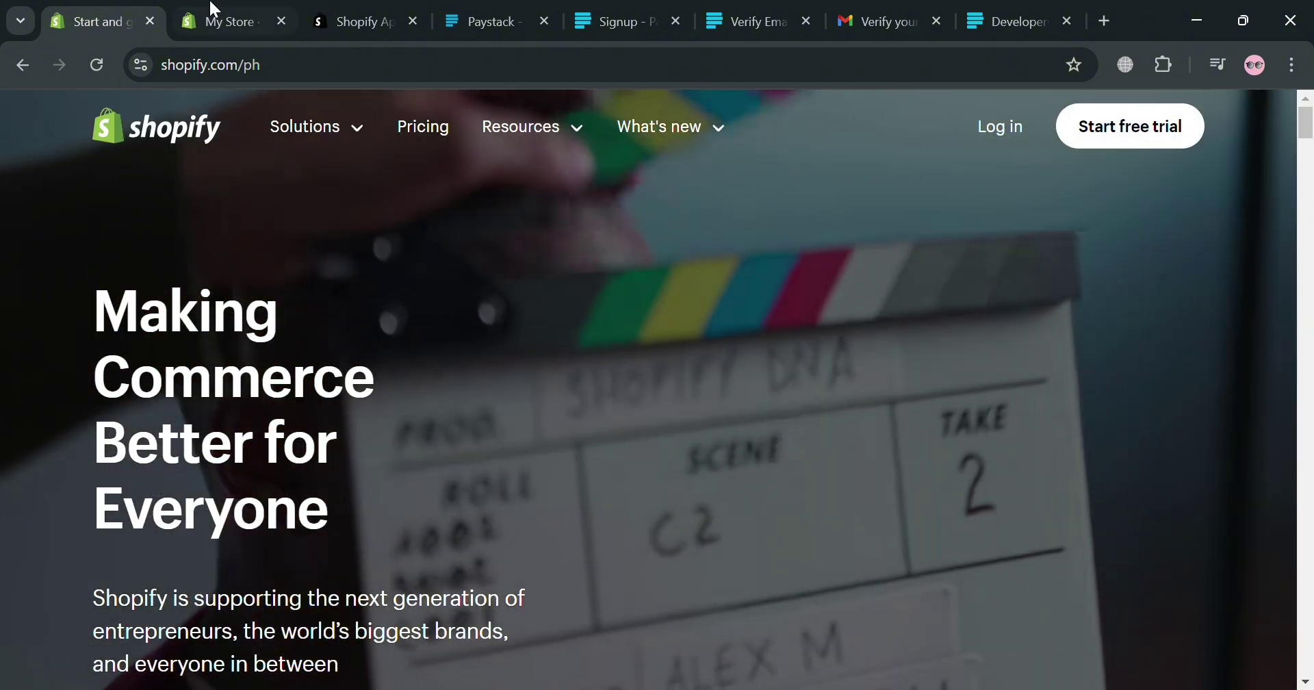
Open the store's General settings page from the My Store admin.
click(218, 22)
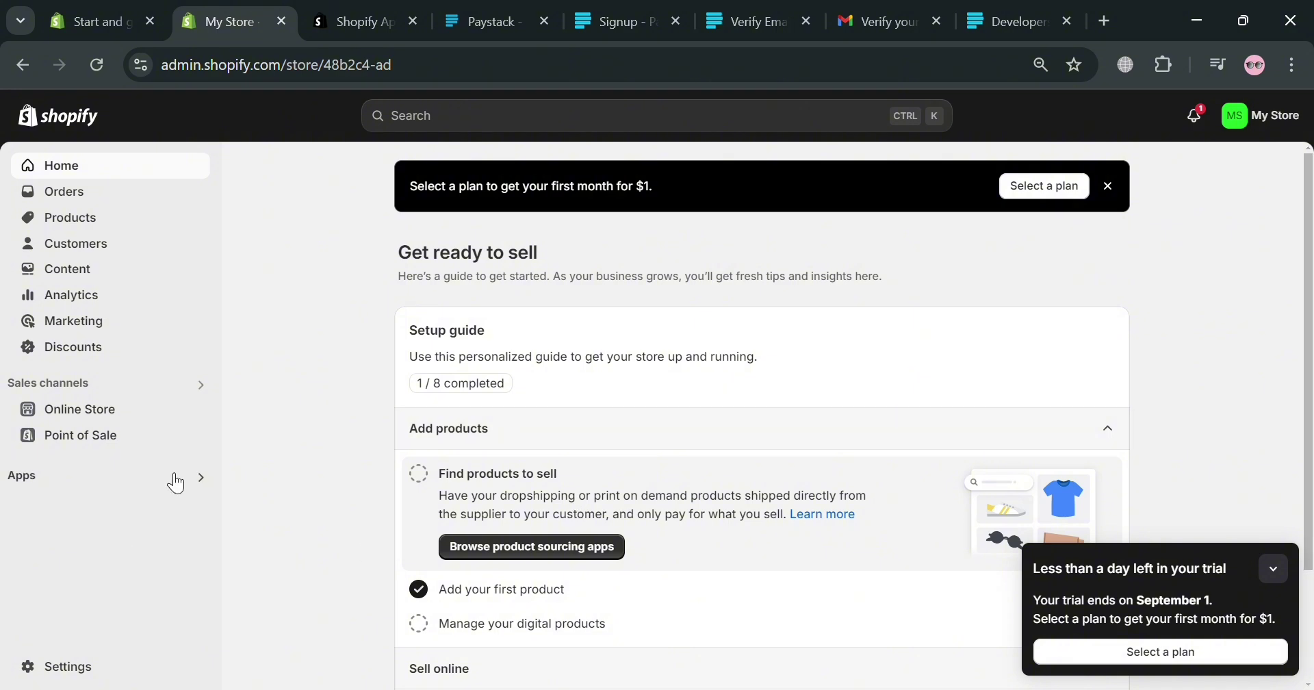
click(54, 667)
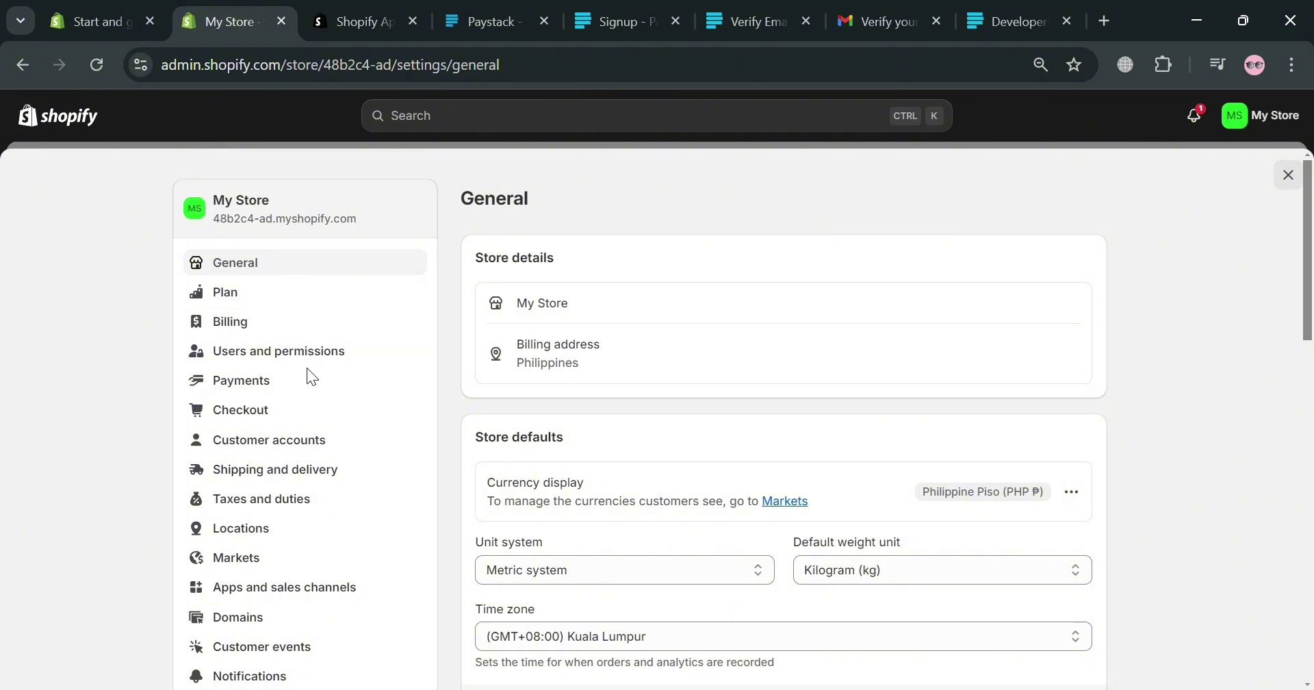
scroll(294, 554, down, 2)
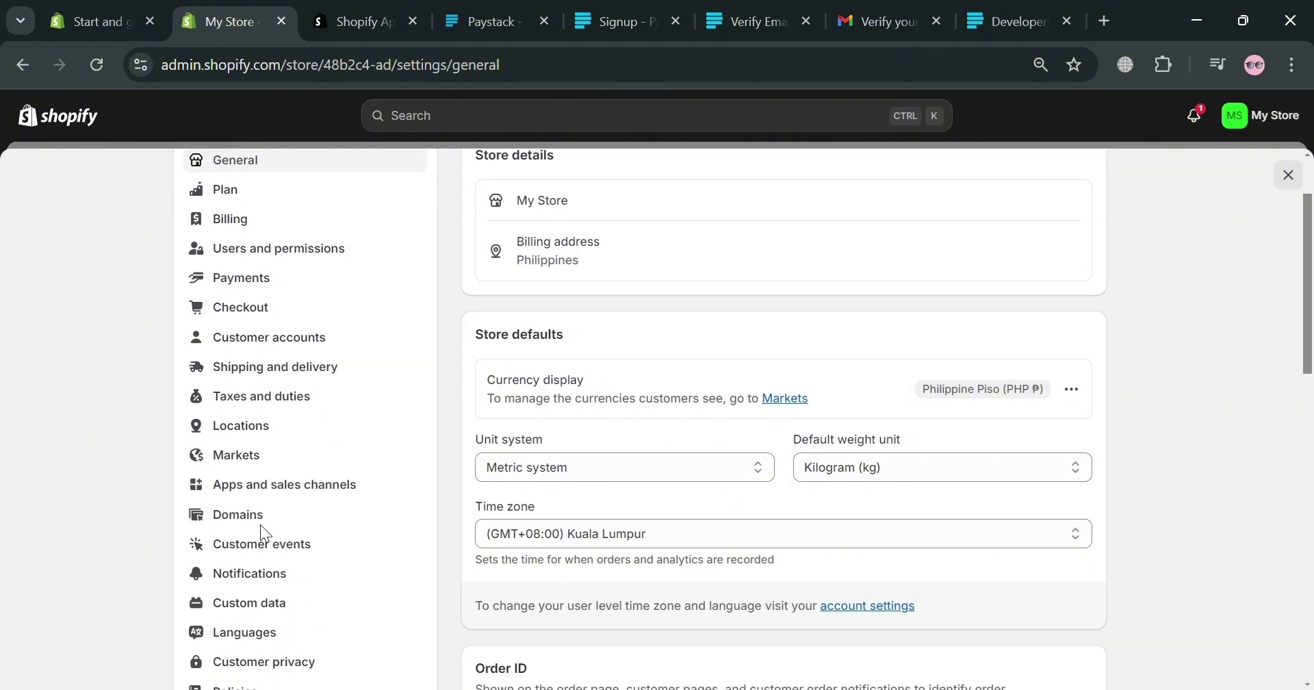
scroll(264, 537, up, 2)
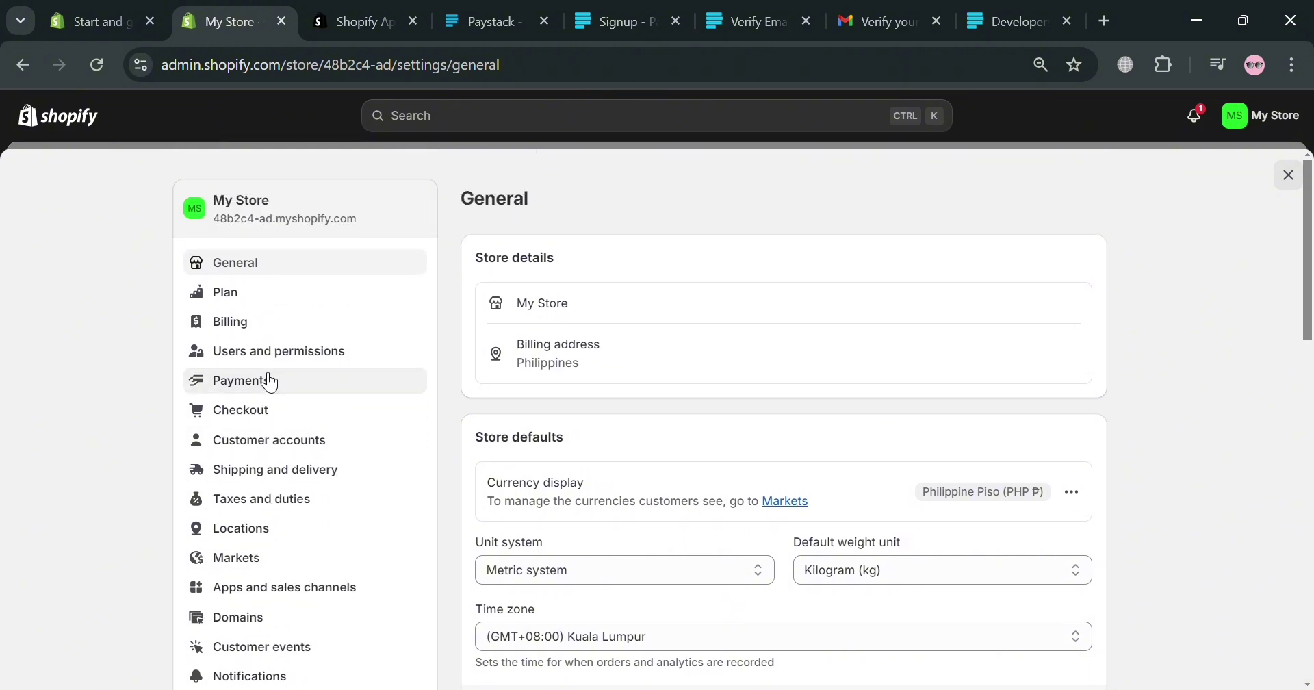
click(271, 380)
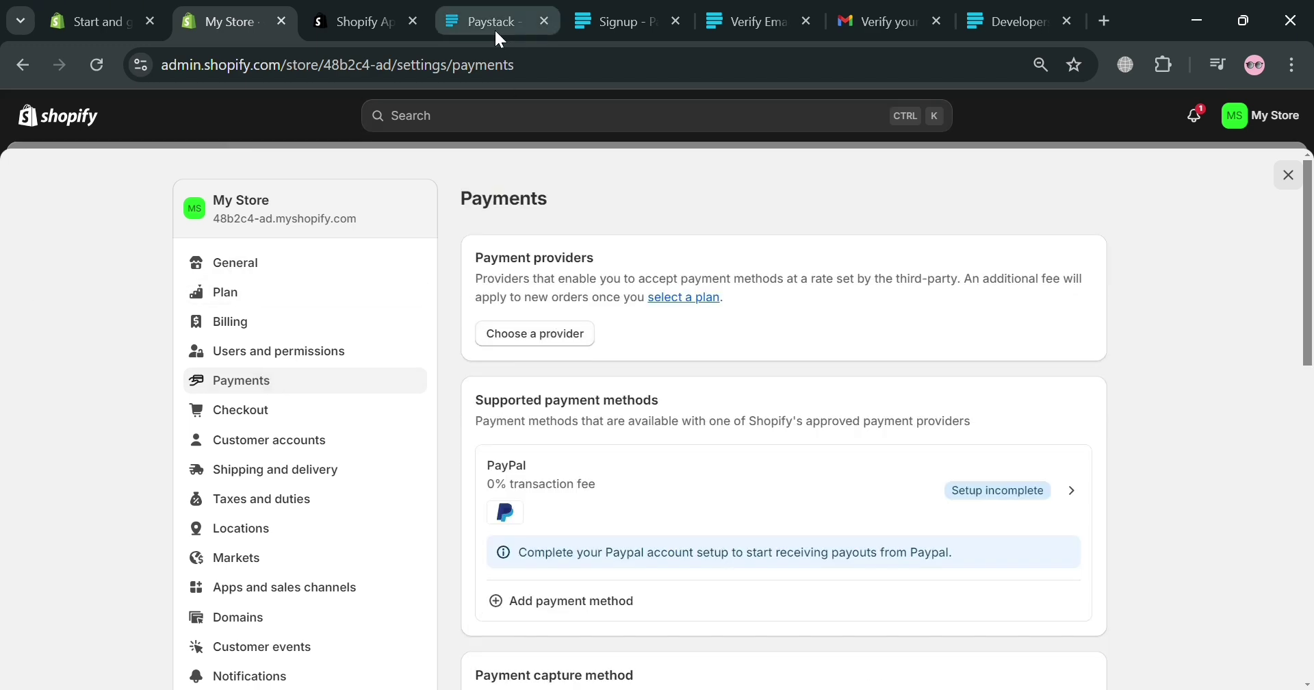
scroll(625, 477, down, 3)
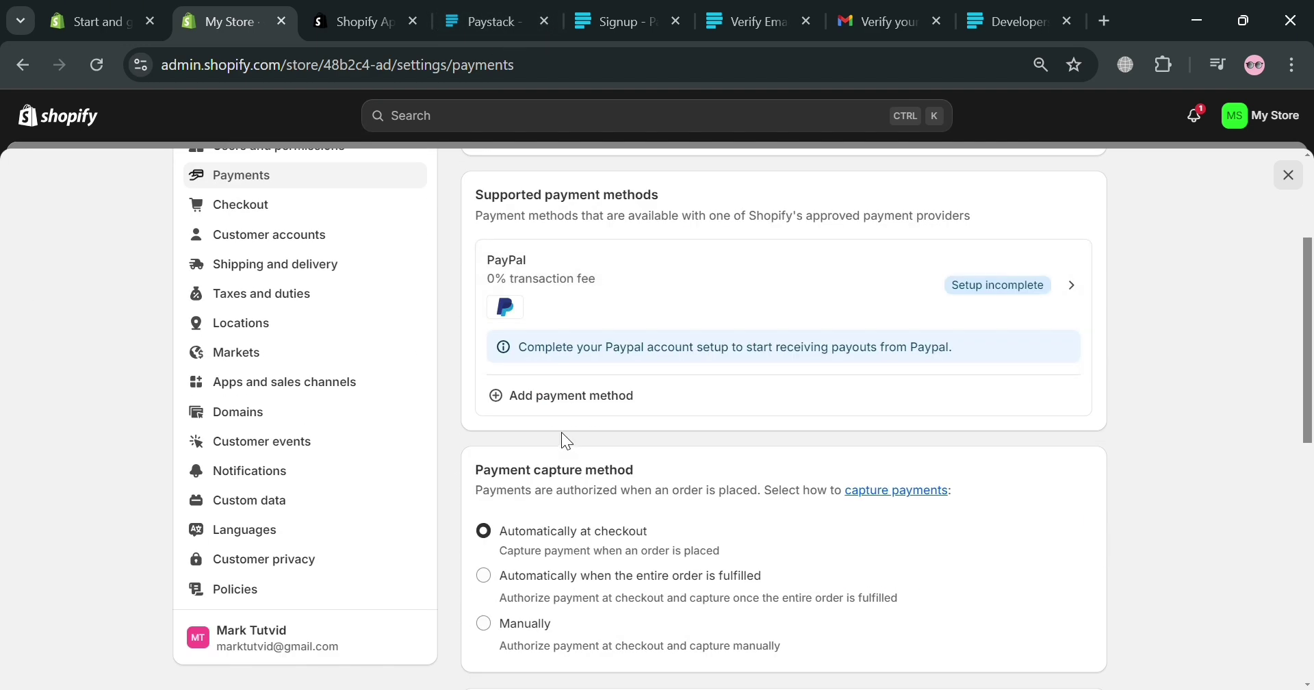
scroll(561, 433, up, 2)
scroll(560, 429, up, 2)
scroll(557, 429, down, 5)
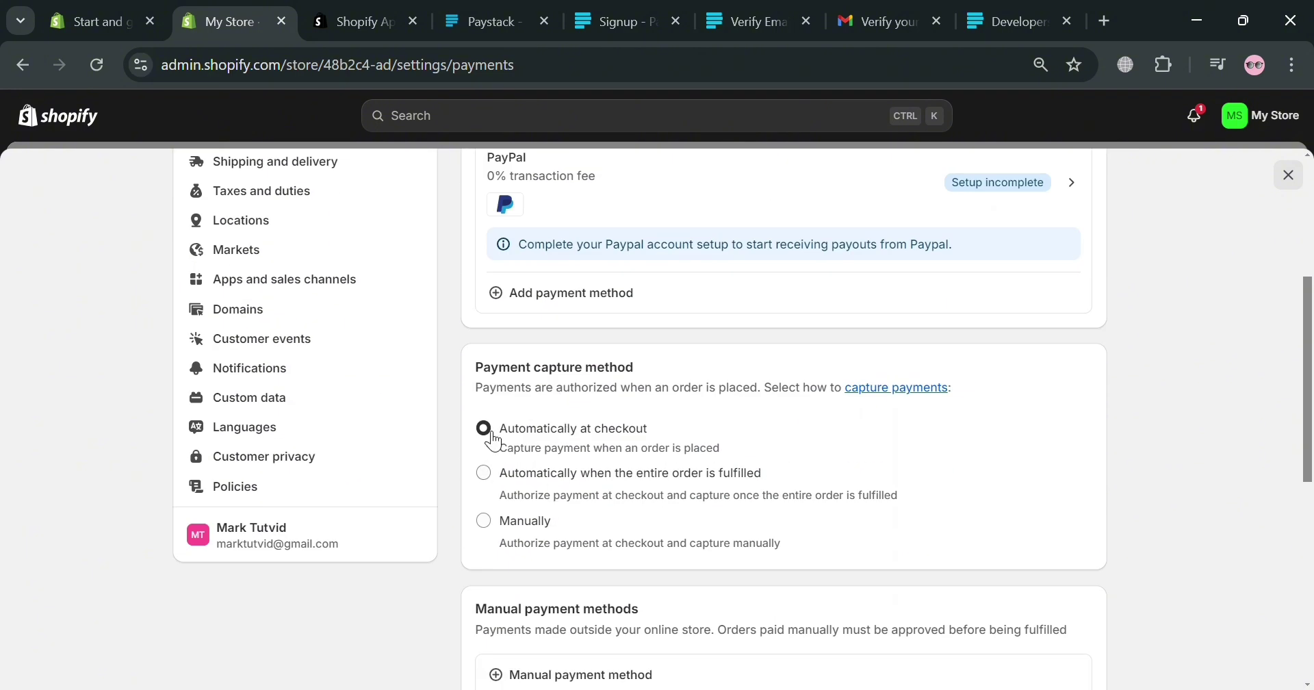
scroll(536, 528, down, 6)
scroll(536, 537, up, 3)
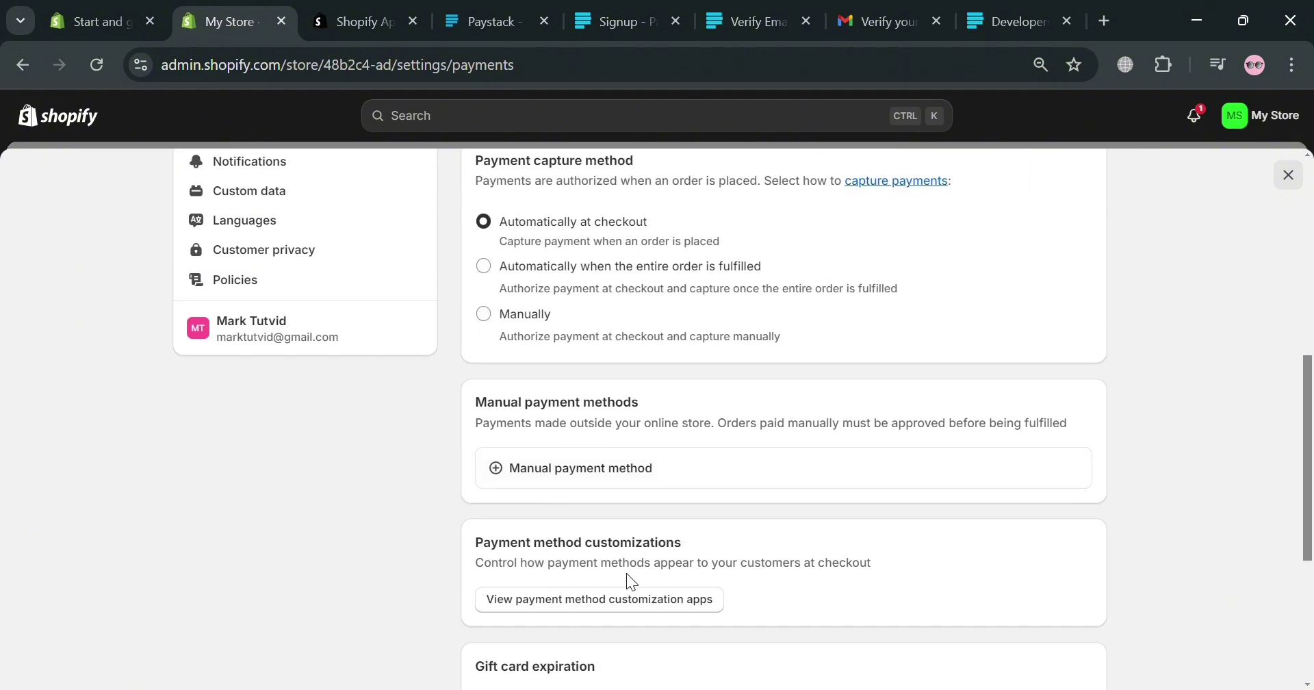
scroll(626, 578, down, 3)
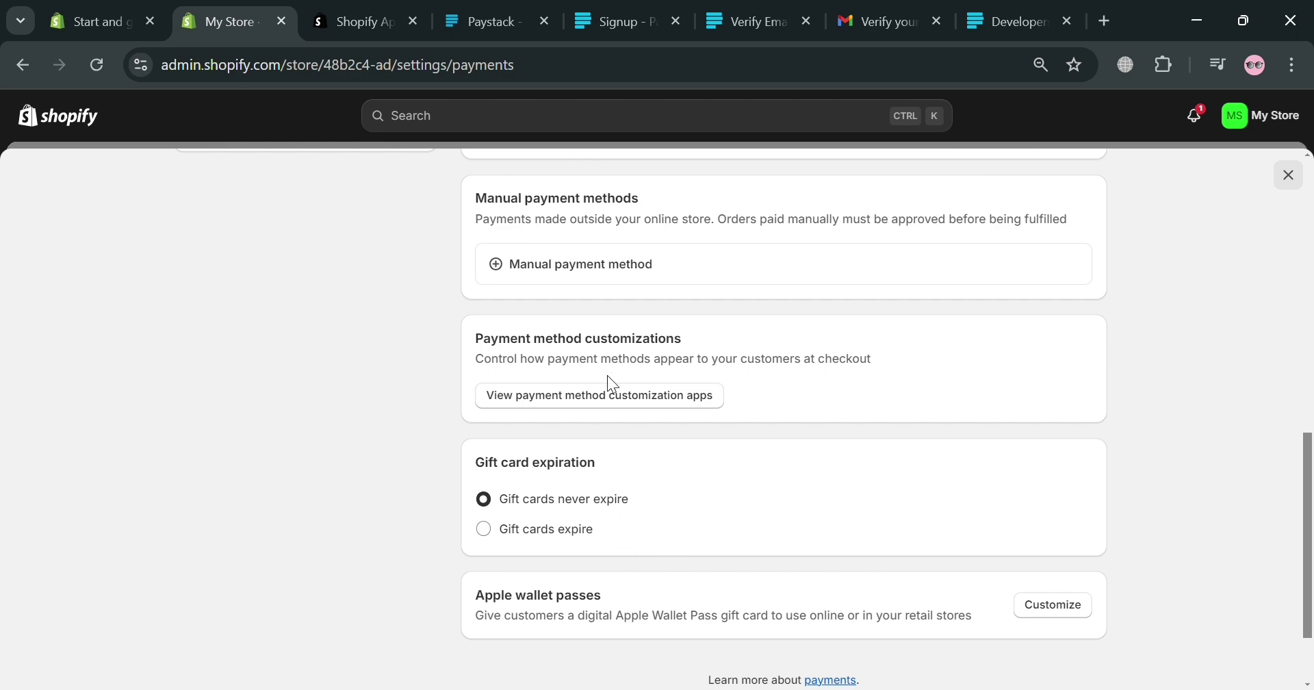
scroll(609, 402, up, 6)
scroll(613, 405, up, 5)
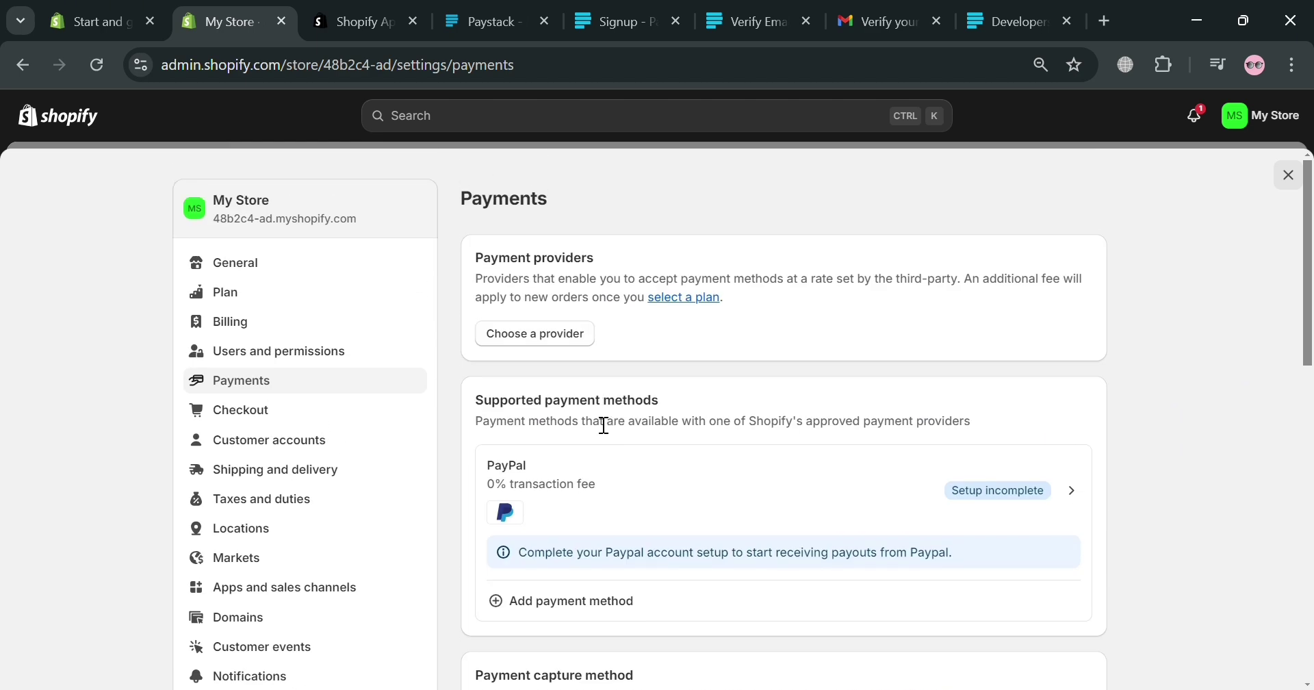
Search payment providers for 'paystack' and confirm the search returns no results.
click(579, 602)
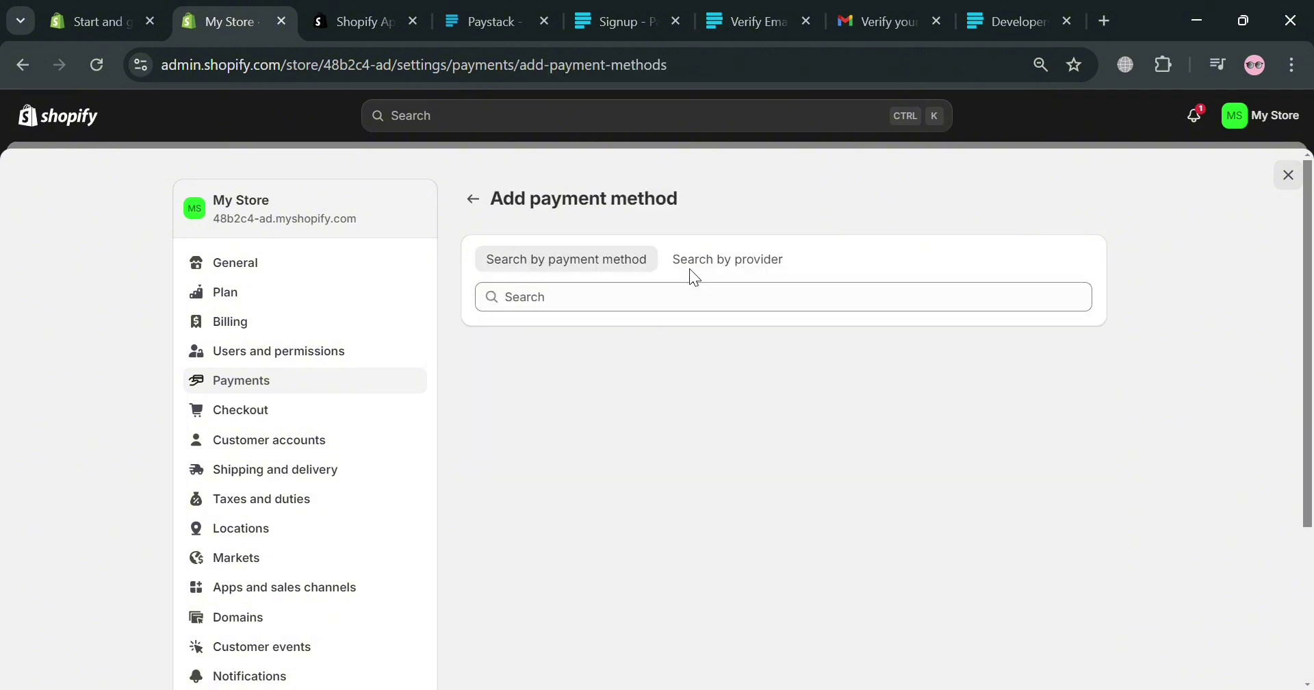
click(763, 262)
text(paystack)
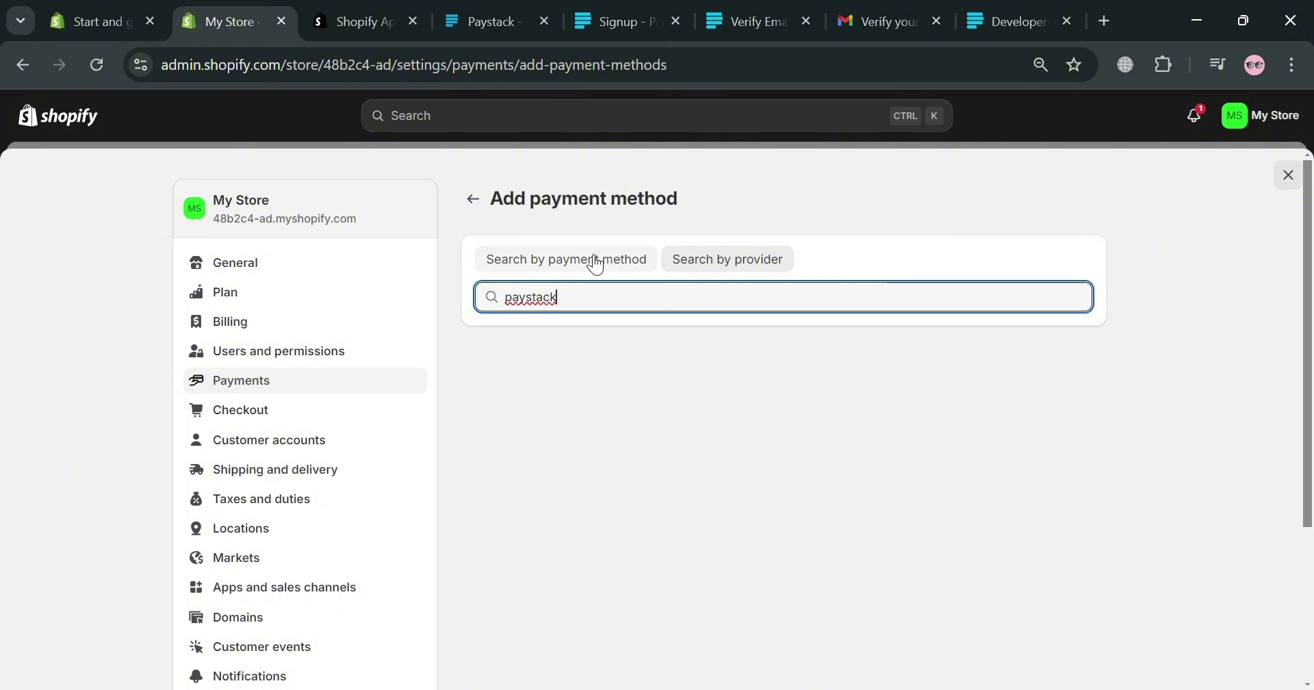
click(645, 307)
click(504, 15)
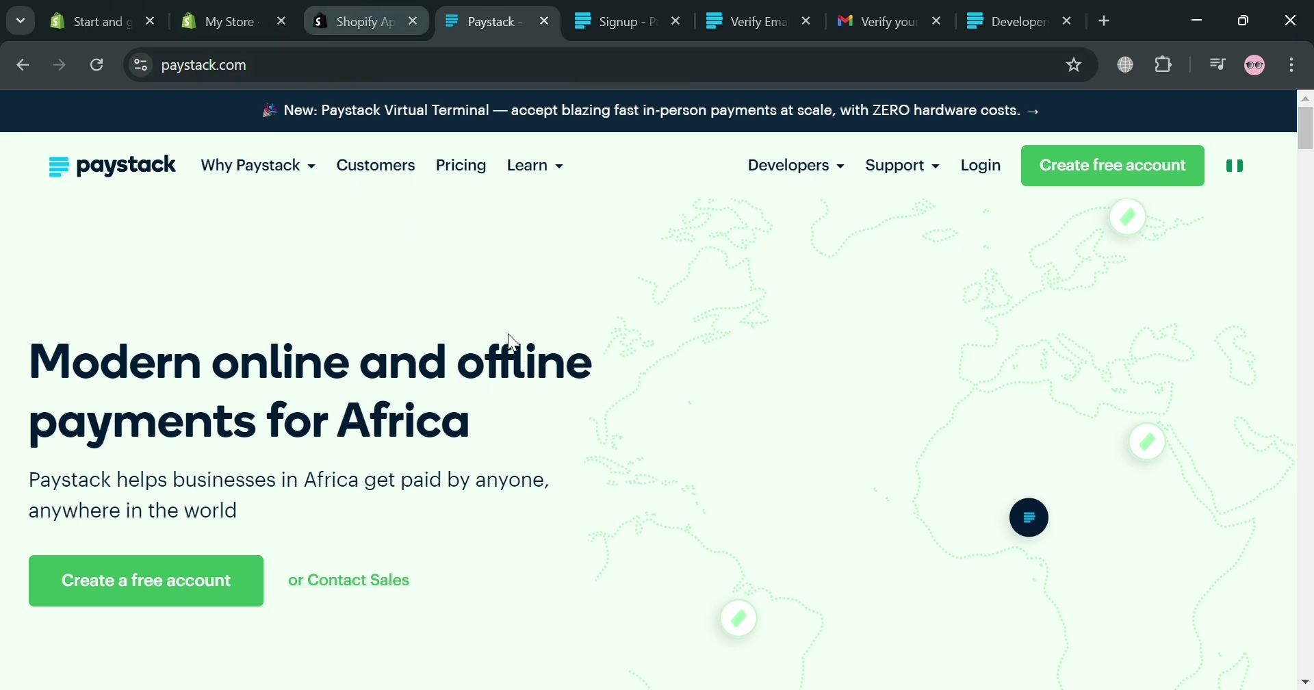
click(254, 14)
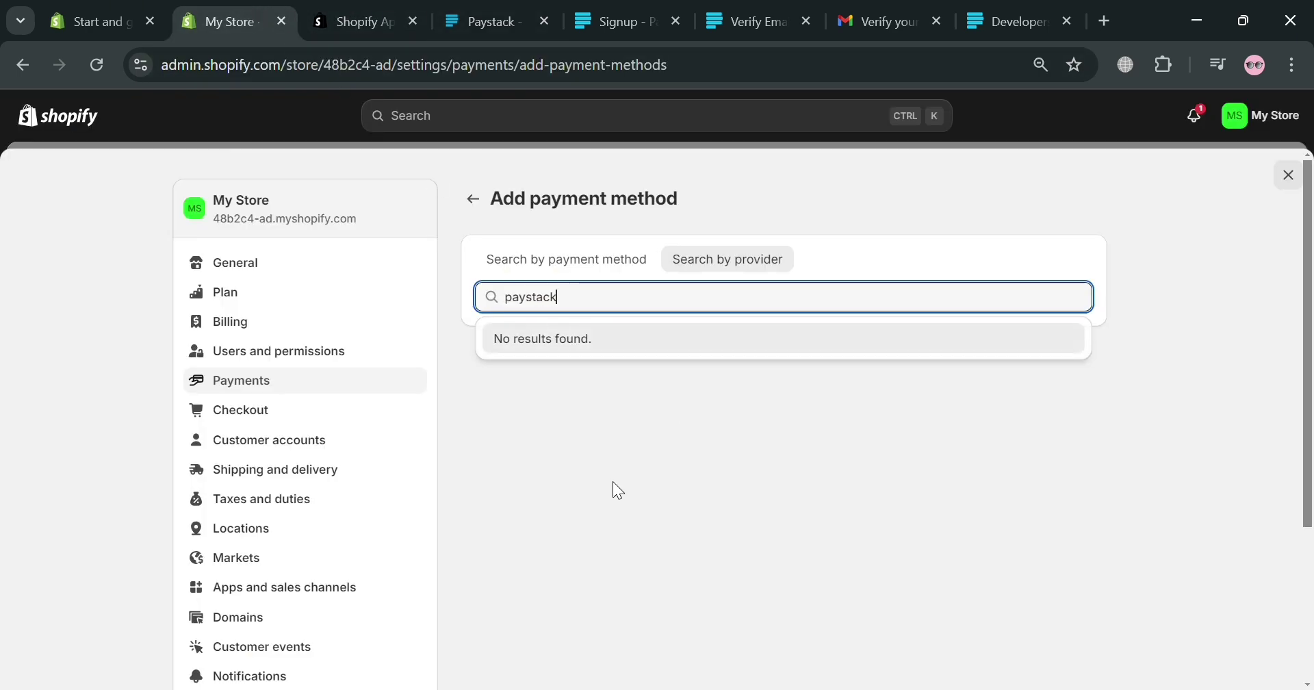
Change the provider search to 'payoneer' and open the Payoneer Checkout provider page.
click(613, 482)
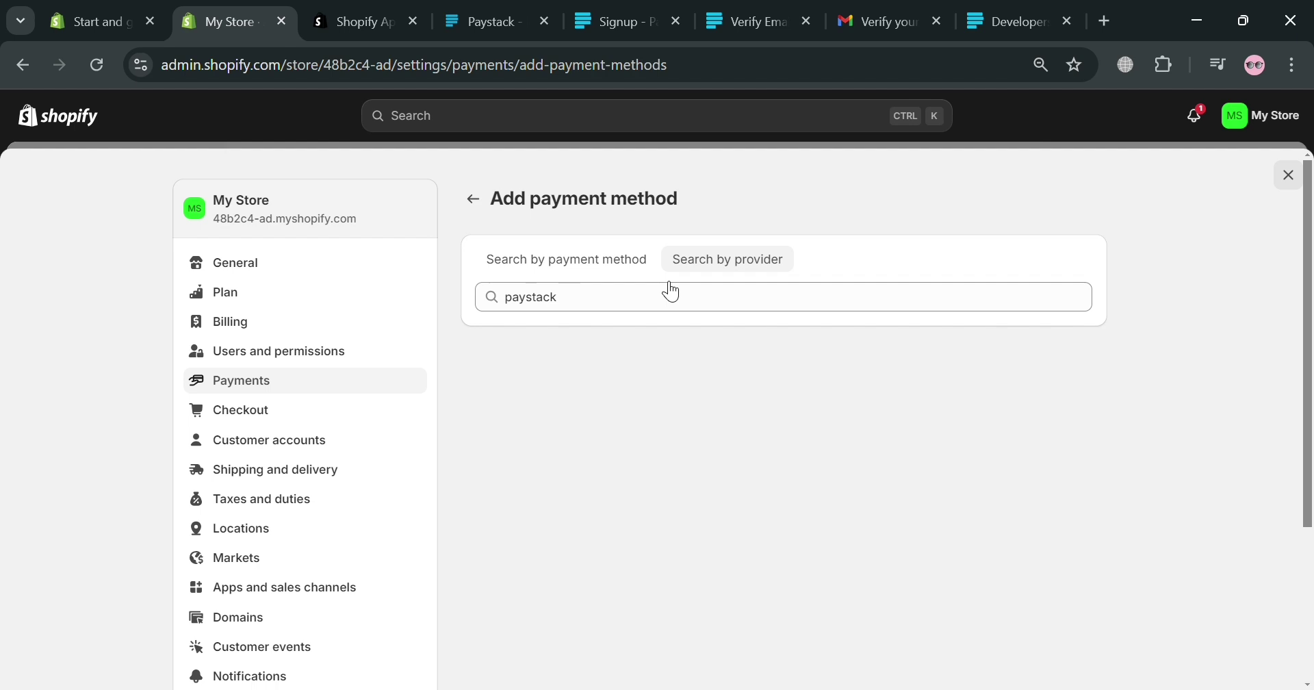
click(643, 310)
key(BackSpace)
key(BackSpace)
key(BackSpace)
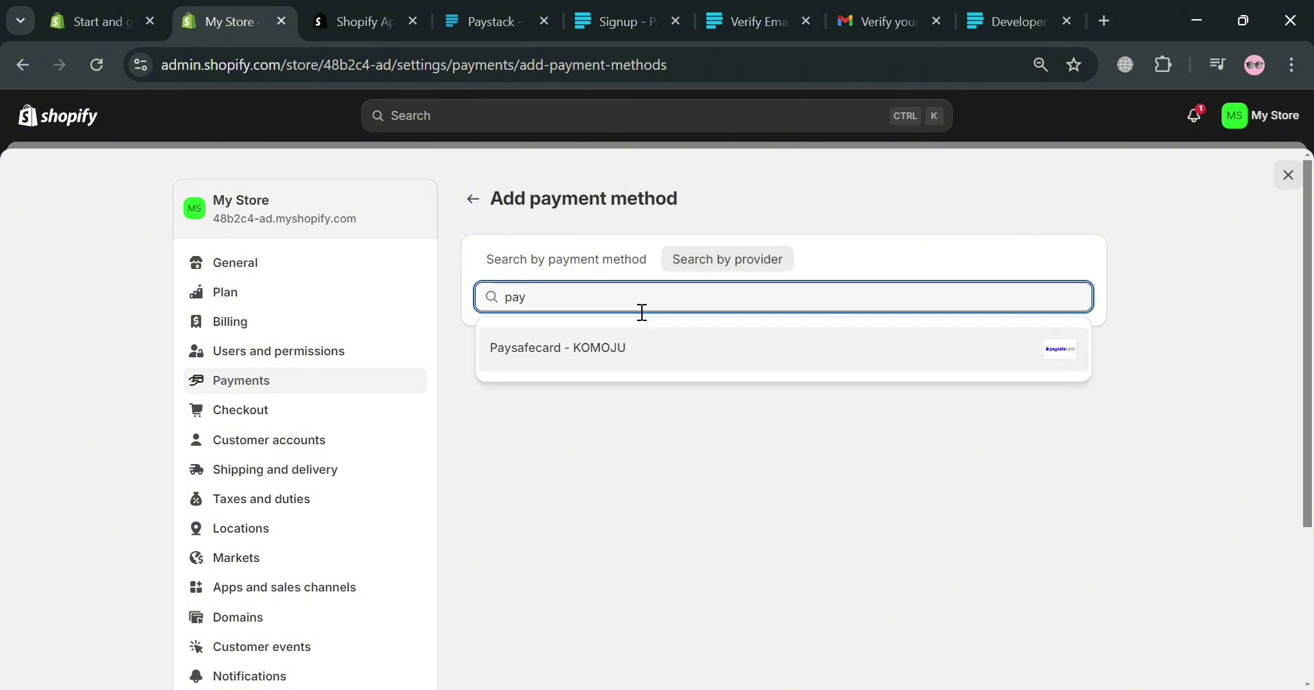
text(onee)
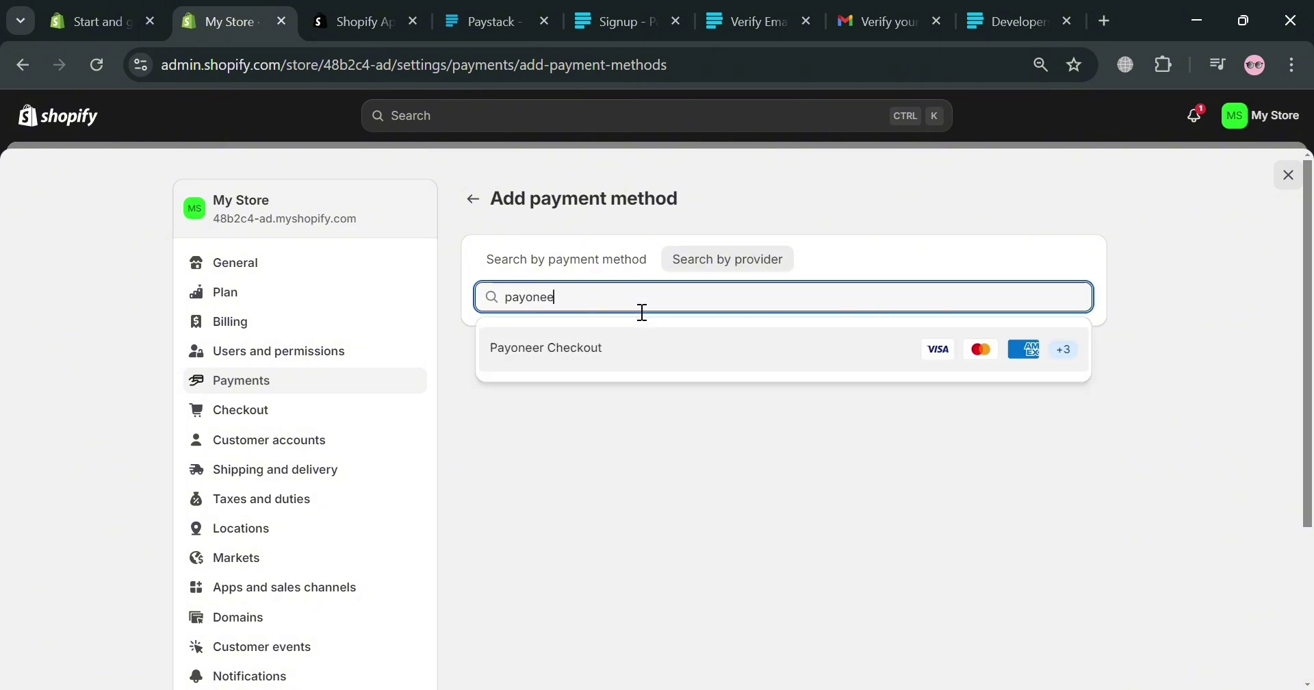
text(r)
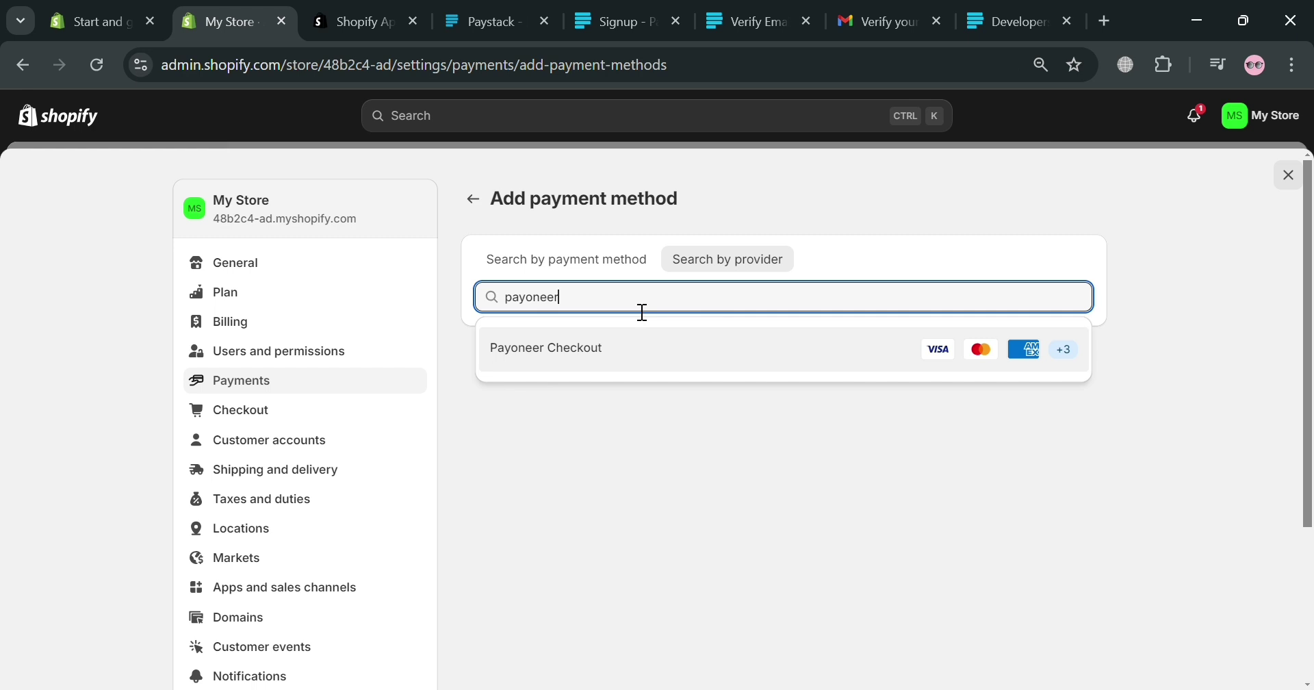
click(770, 370)
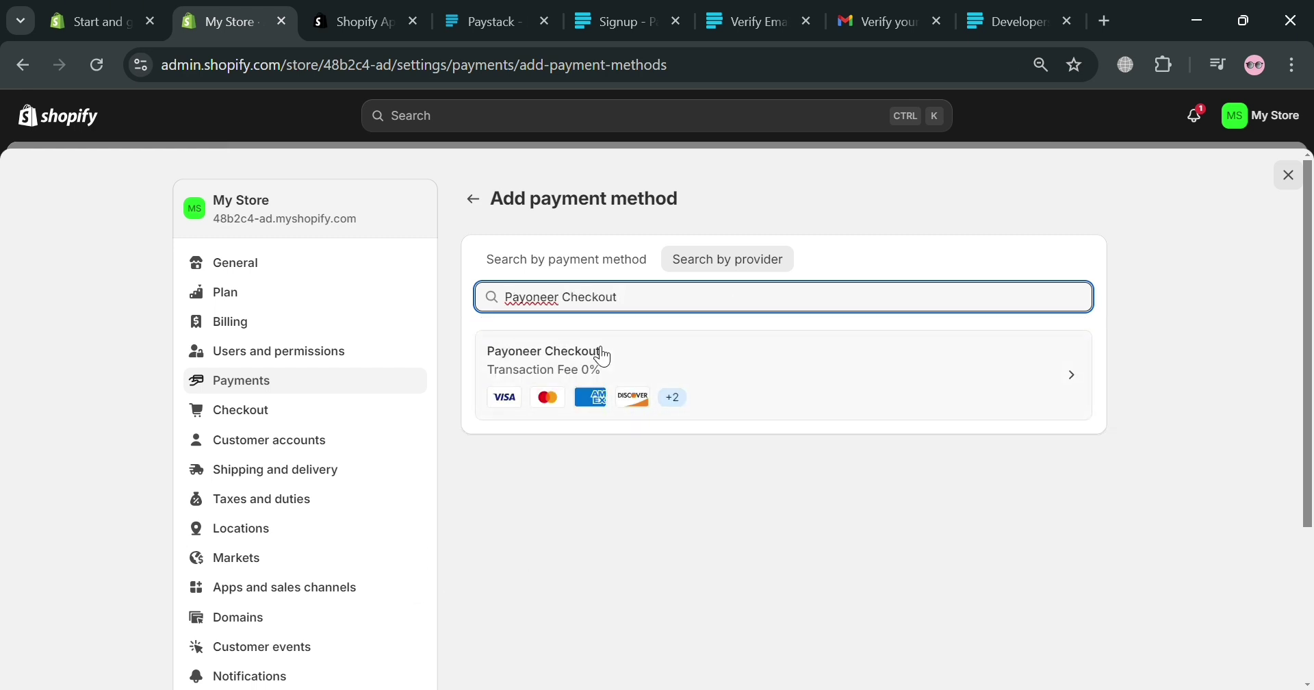
click(1073, 377)
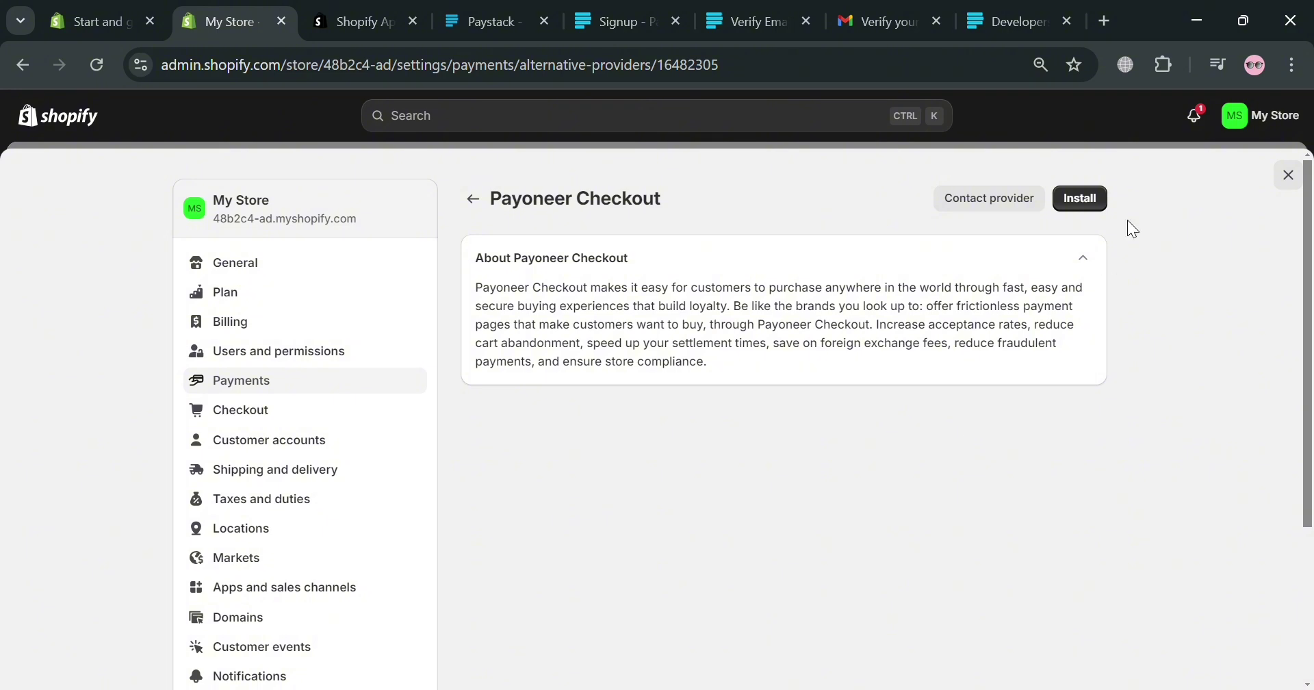
Install Payoneer Checkout, approving the access the app requests.
click(1103, 202)
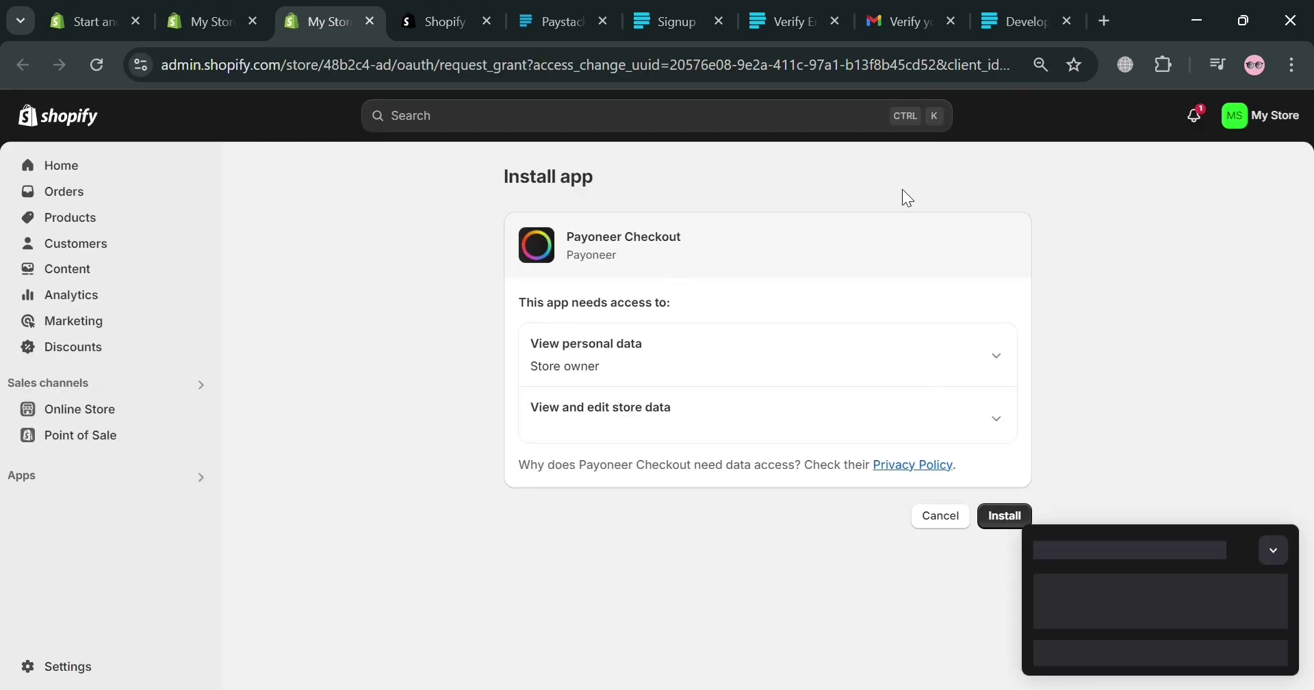
click(1011, 519)
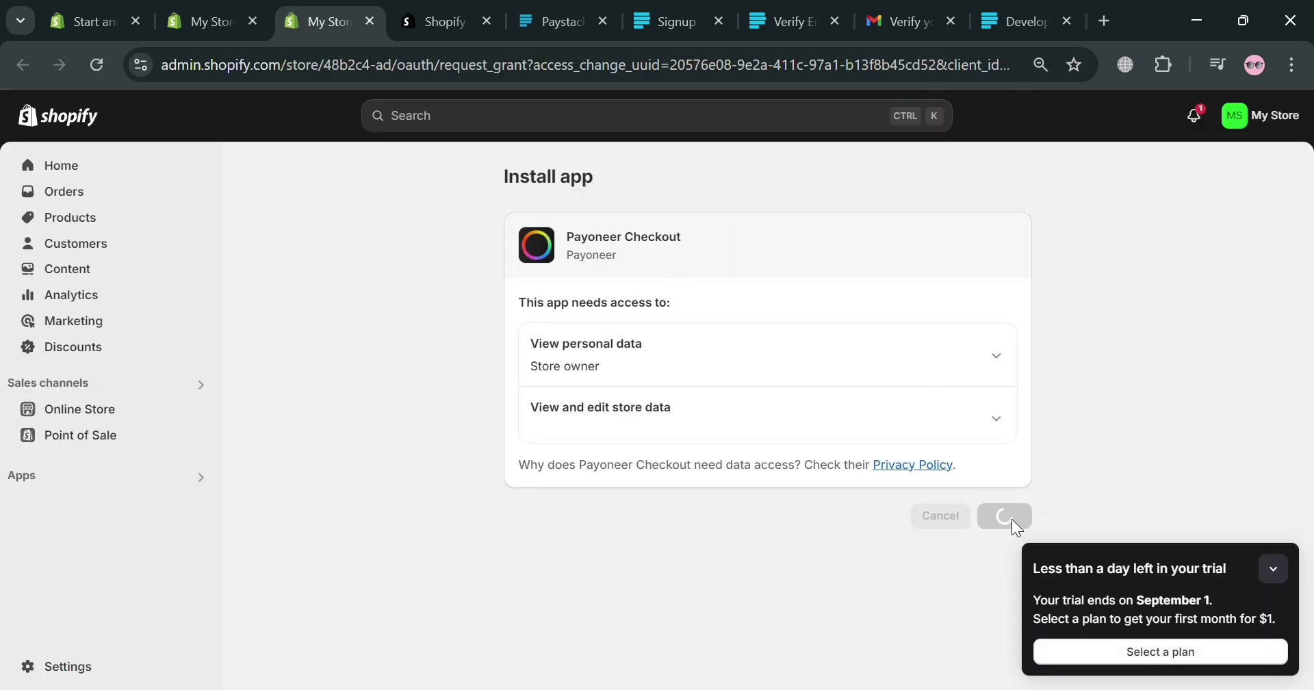
click(1273, 569)
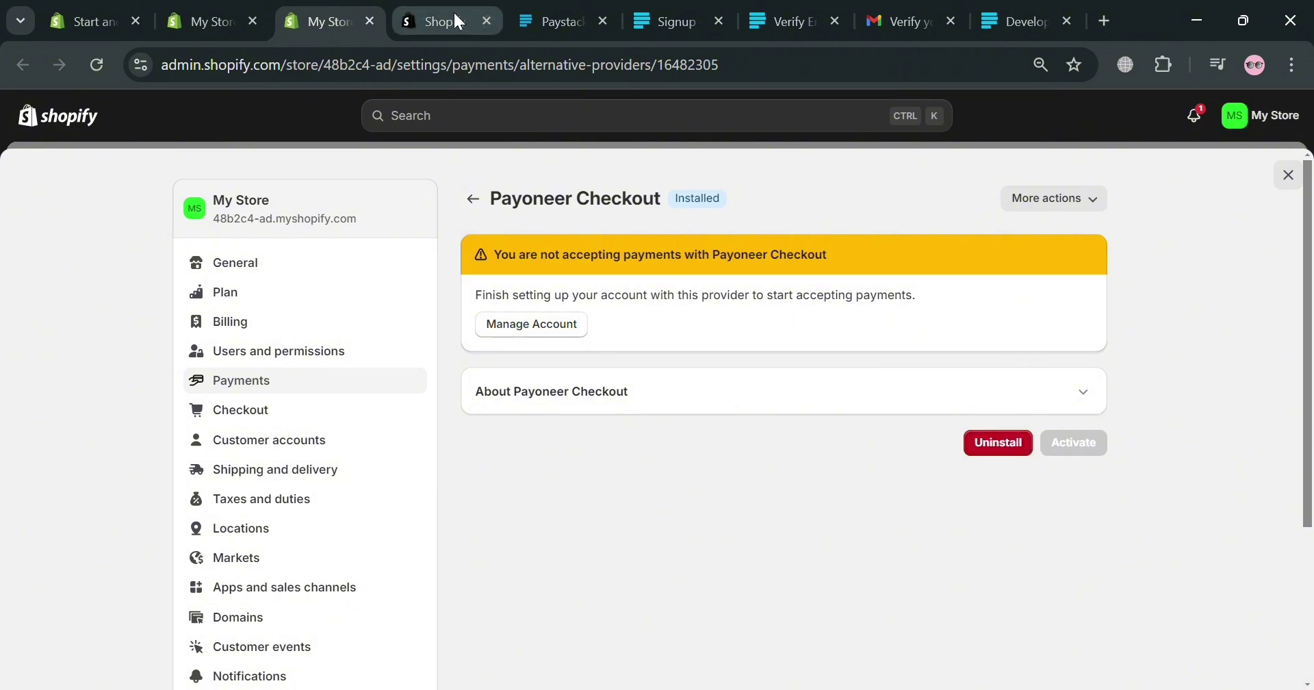
click(550, 9)
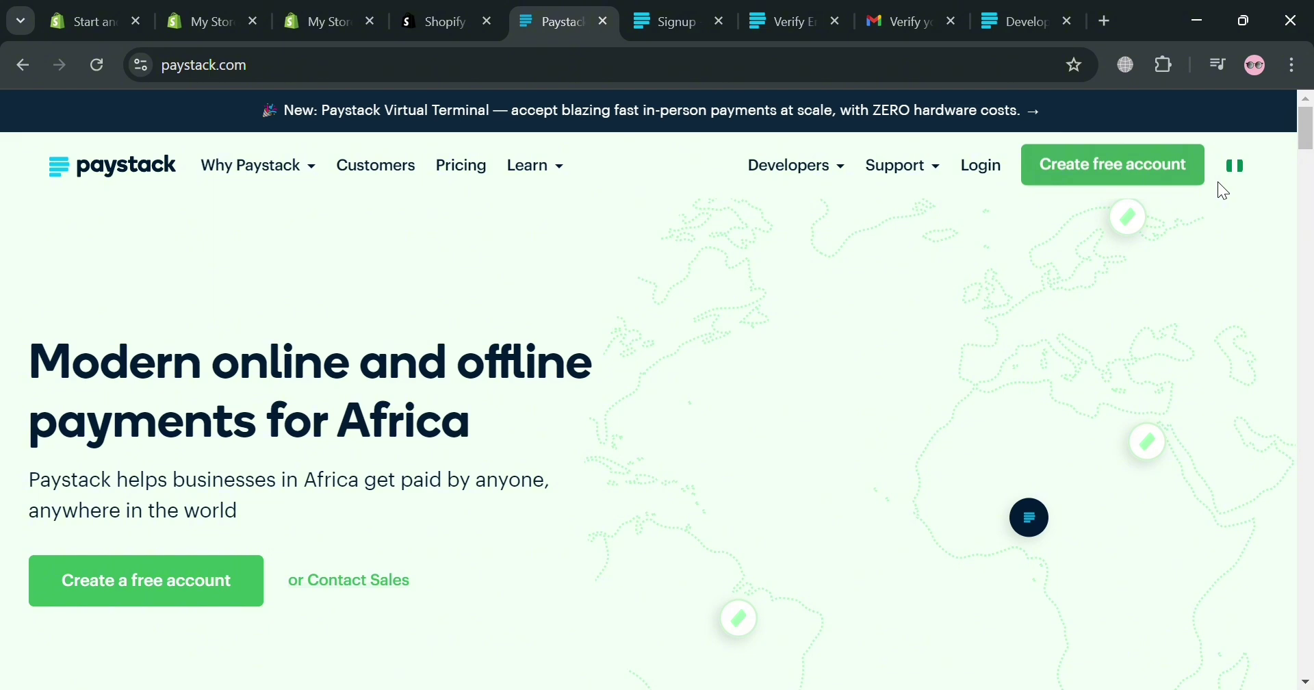
Review Paystack's free-account sign-up form, then bring up the email verification page.
click(661, 13)
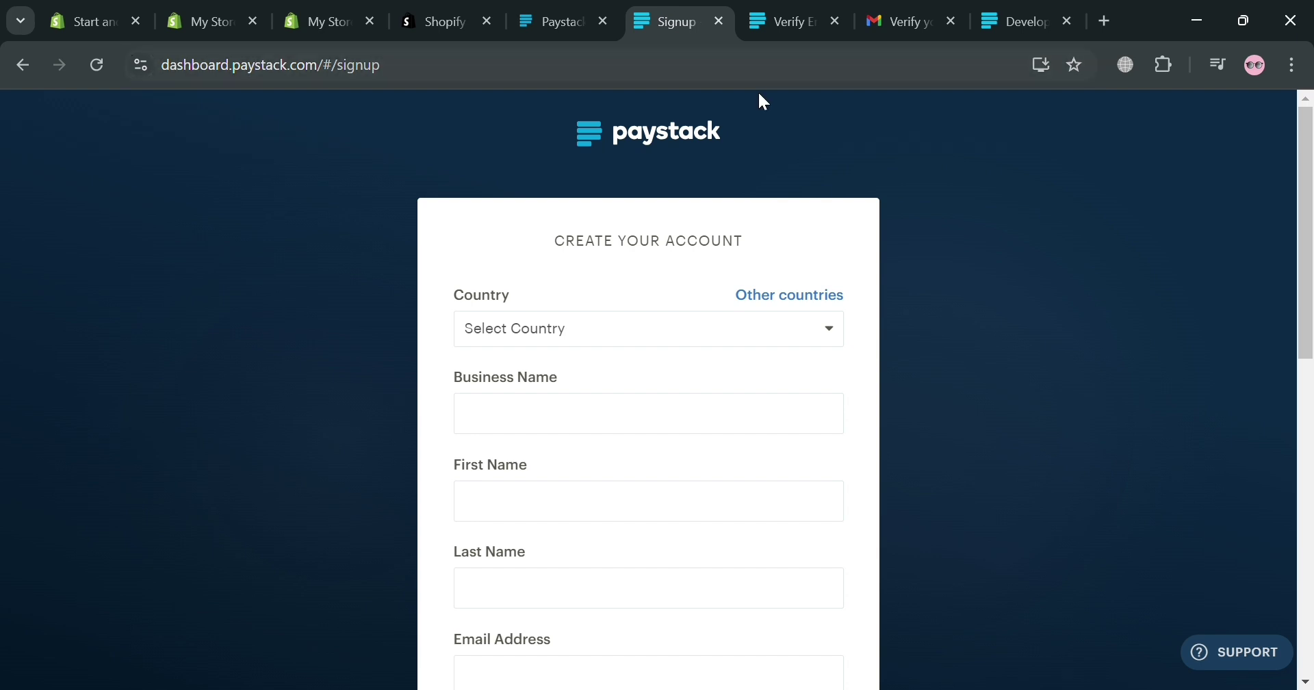
scroll(751, 168, down, 2)
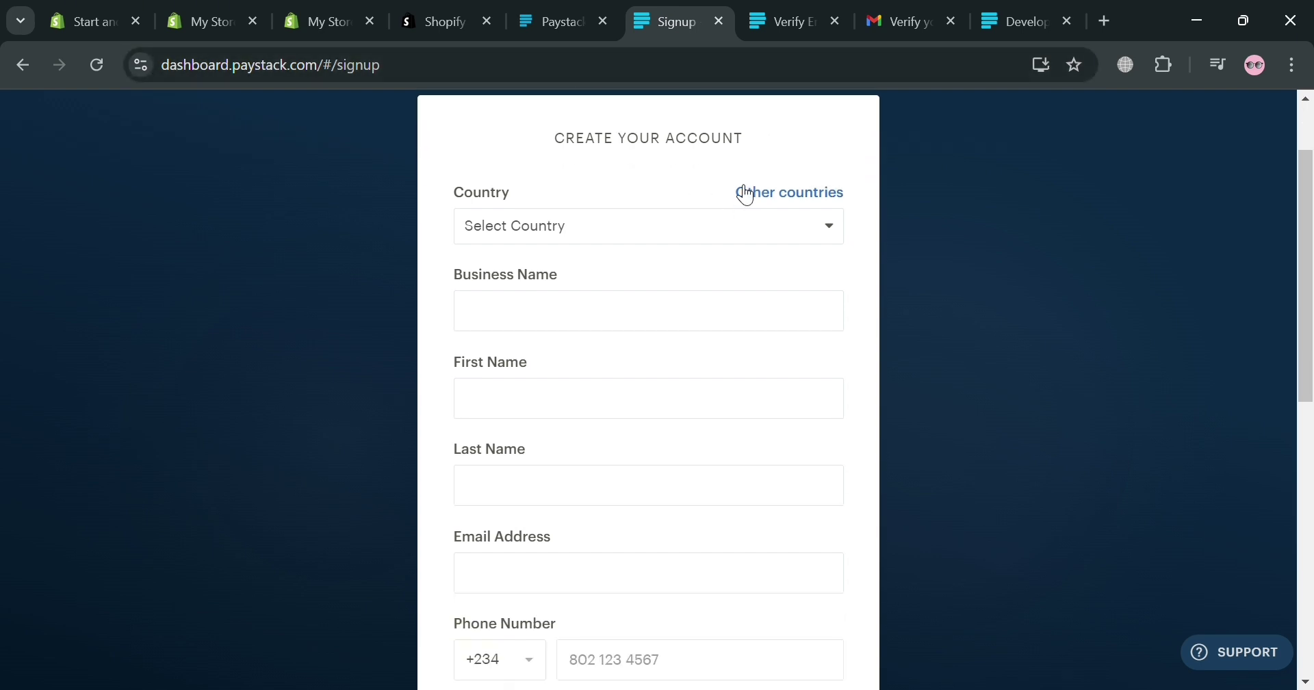
scroll(726, 274, down, 3)
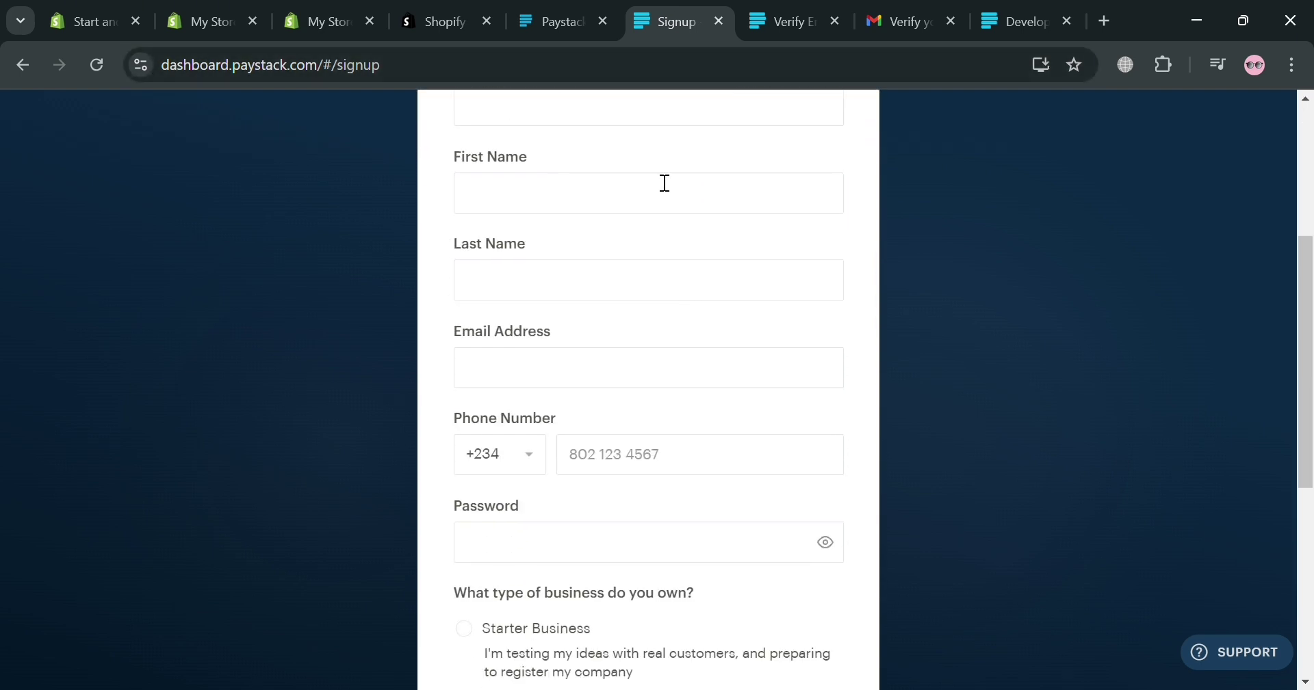
scroll(662, 182, down, 2)
scroll(664, 185, down, 5)
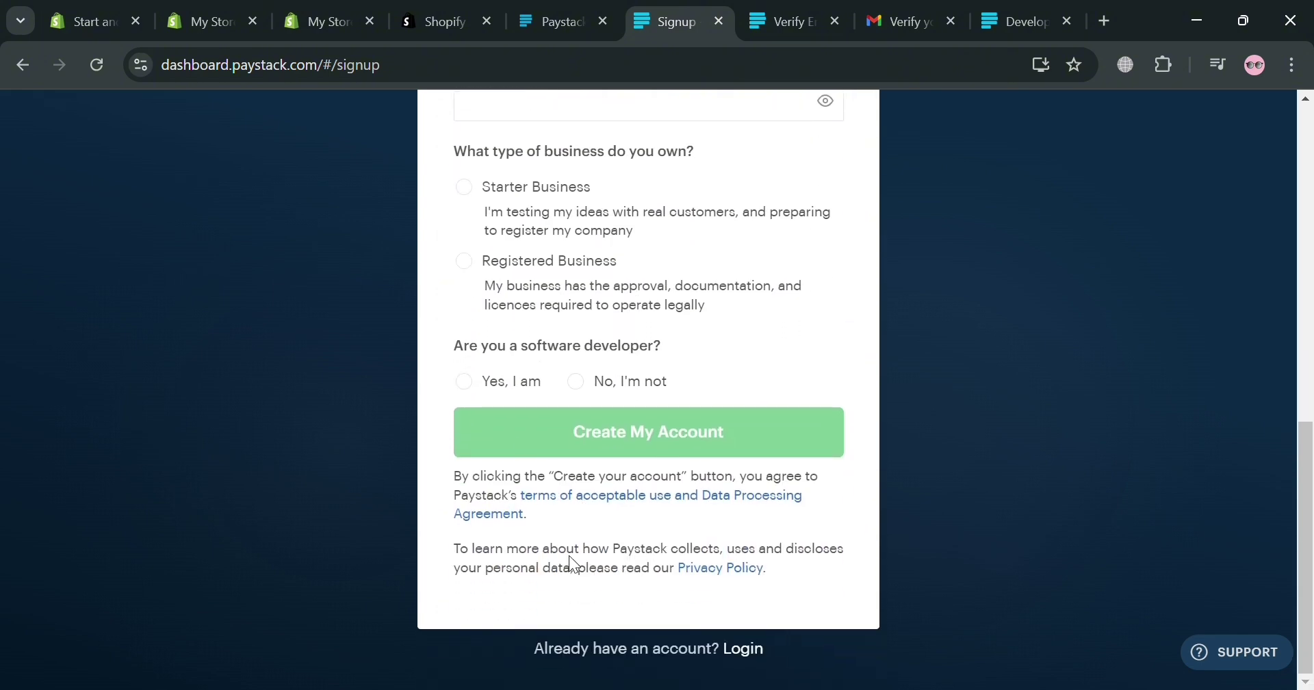
scroll(581, 534, up, 8)
scroll(605, 527, up, 4)
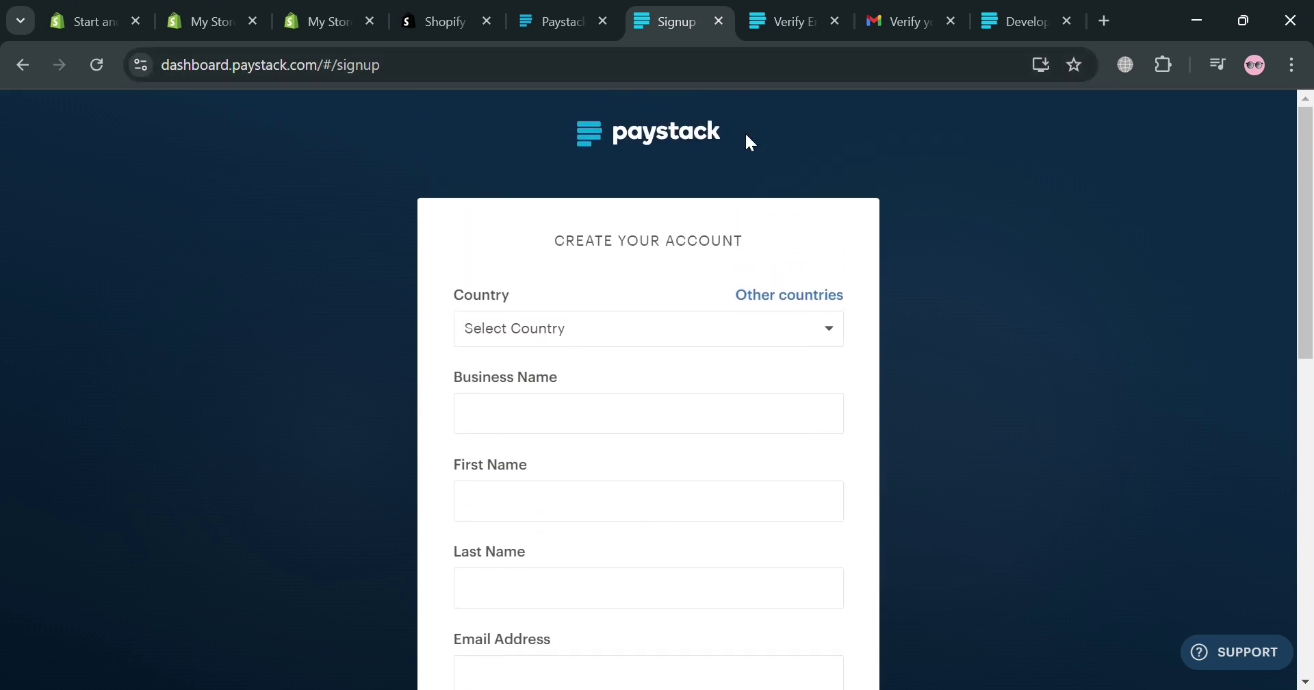
click(794, 10)
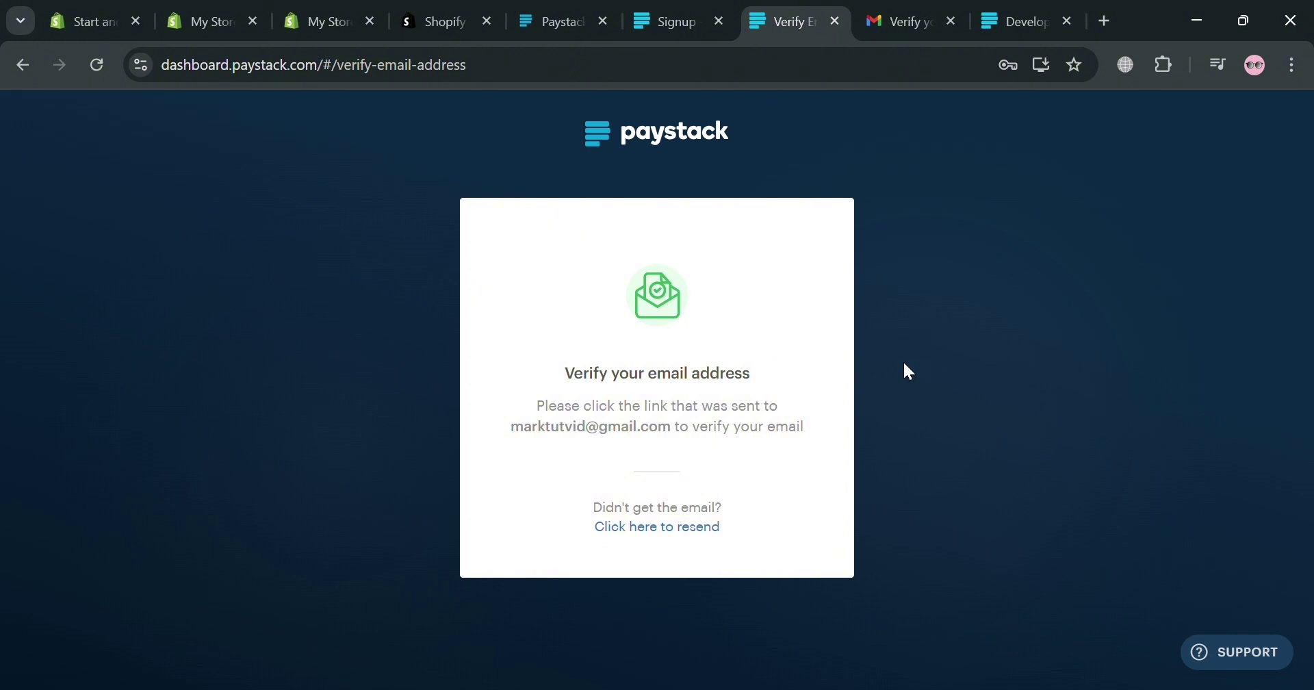
Check Paystack's confirmation email in Gmail, then open Settings in the Paystack dashboard.
click(901, 10)
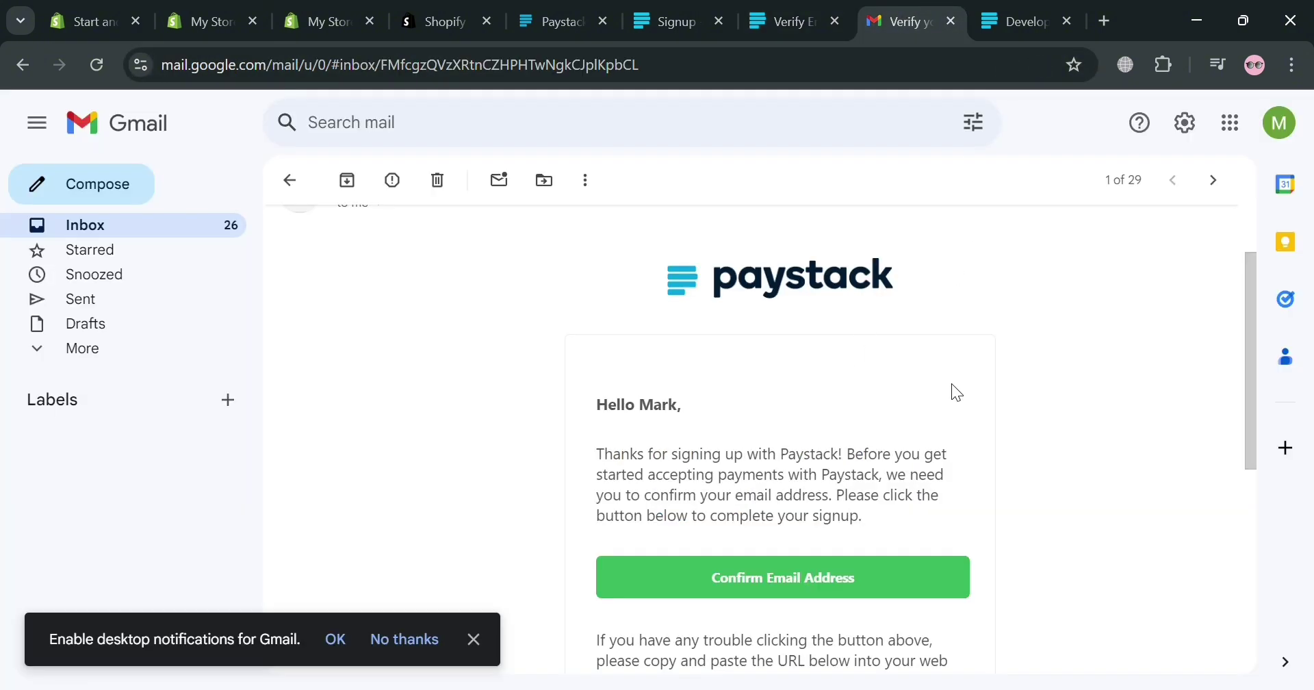
scroll(481, 531, up, 1)
scroll(549, 513, down, 5)
scroll(826, 520, up, 4)
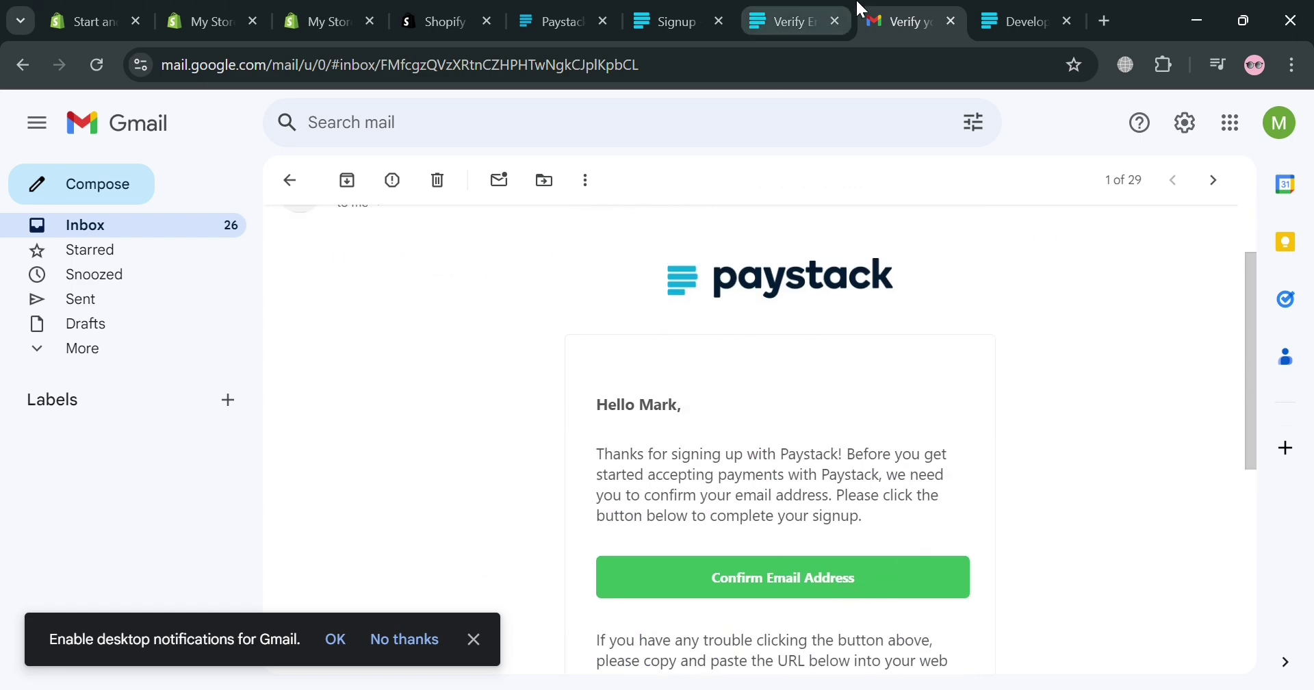
click(1018, 21)
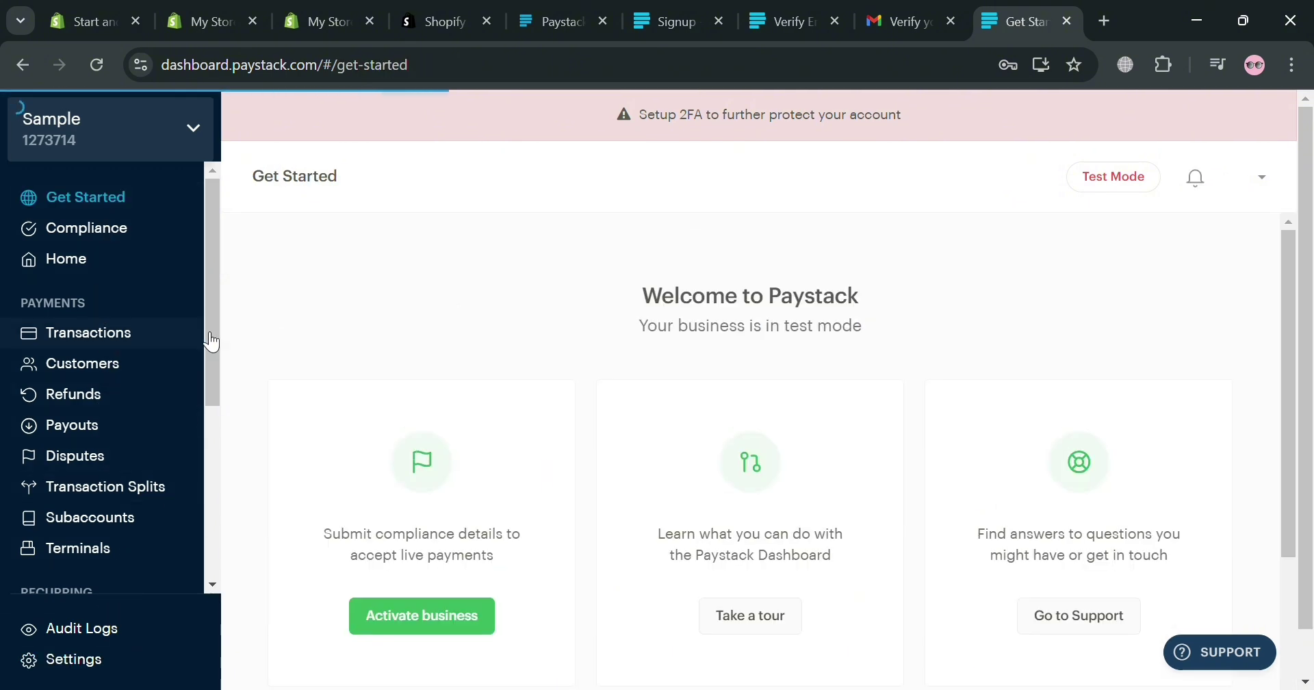
drag(211, 340, 132, 390)
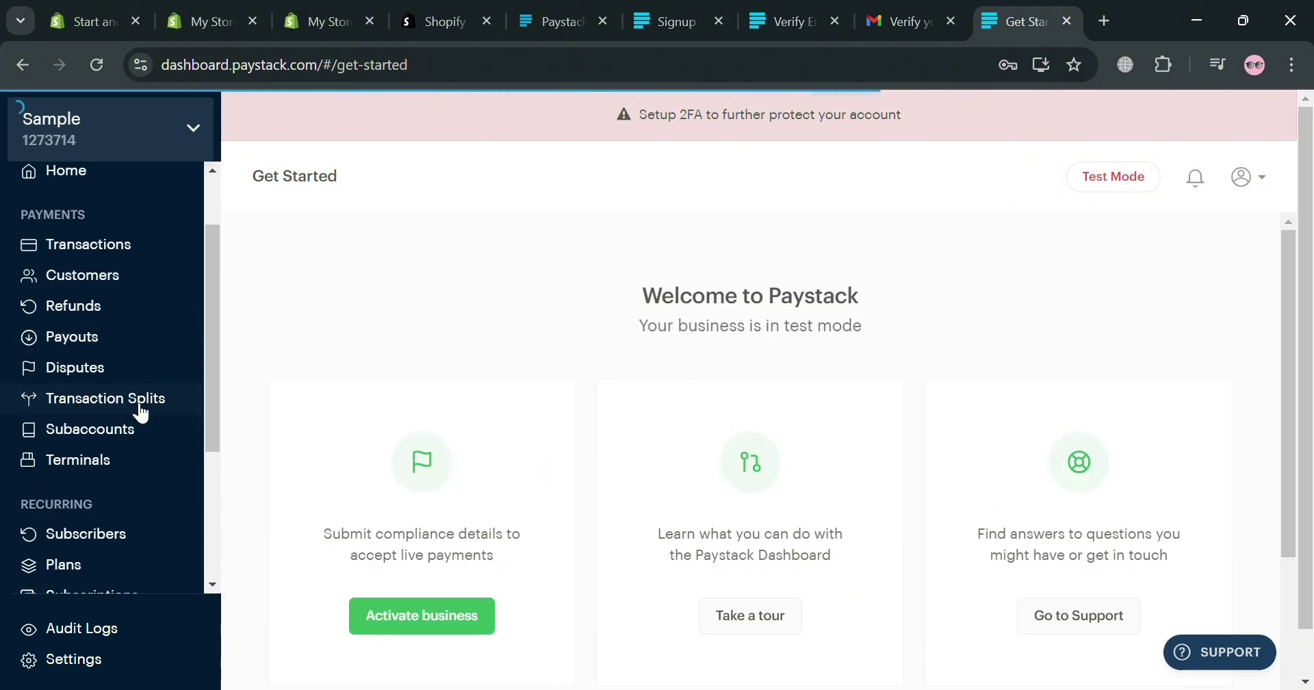
scroll(137, 397, down, 4)
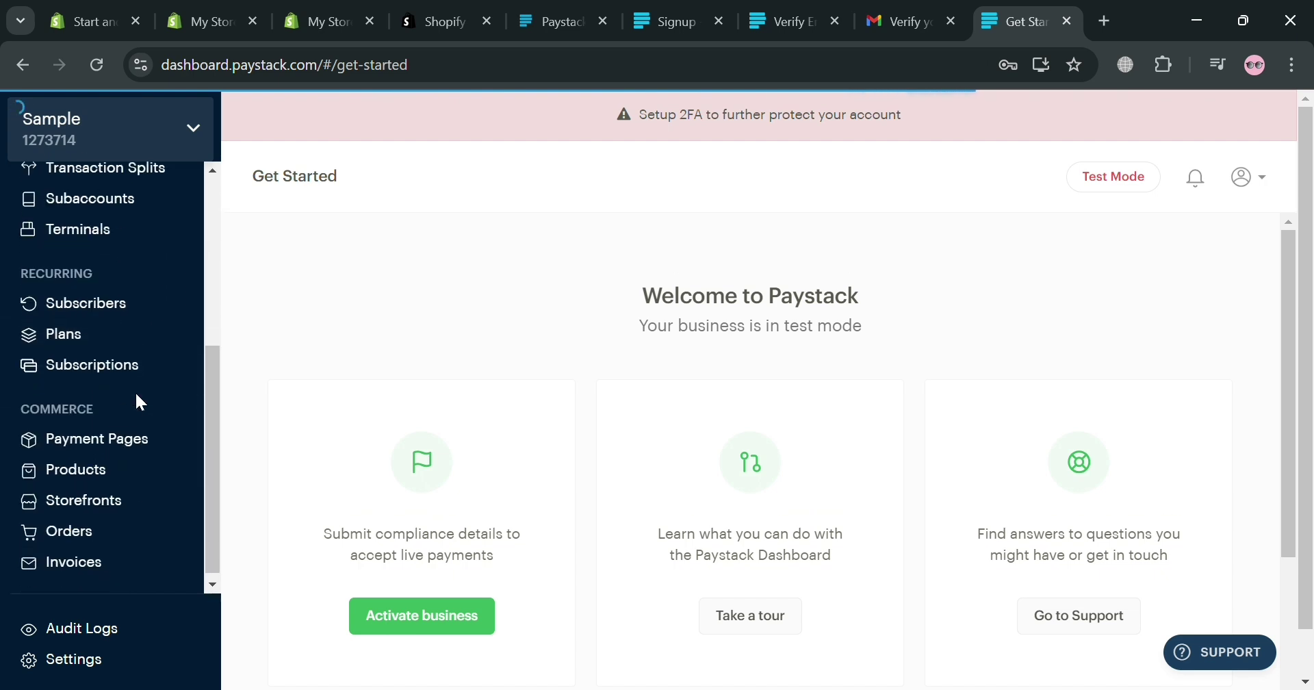
click(98, 664)
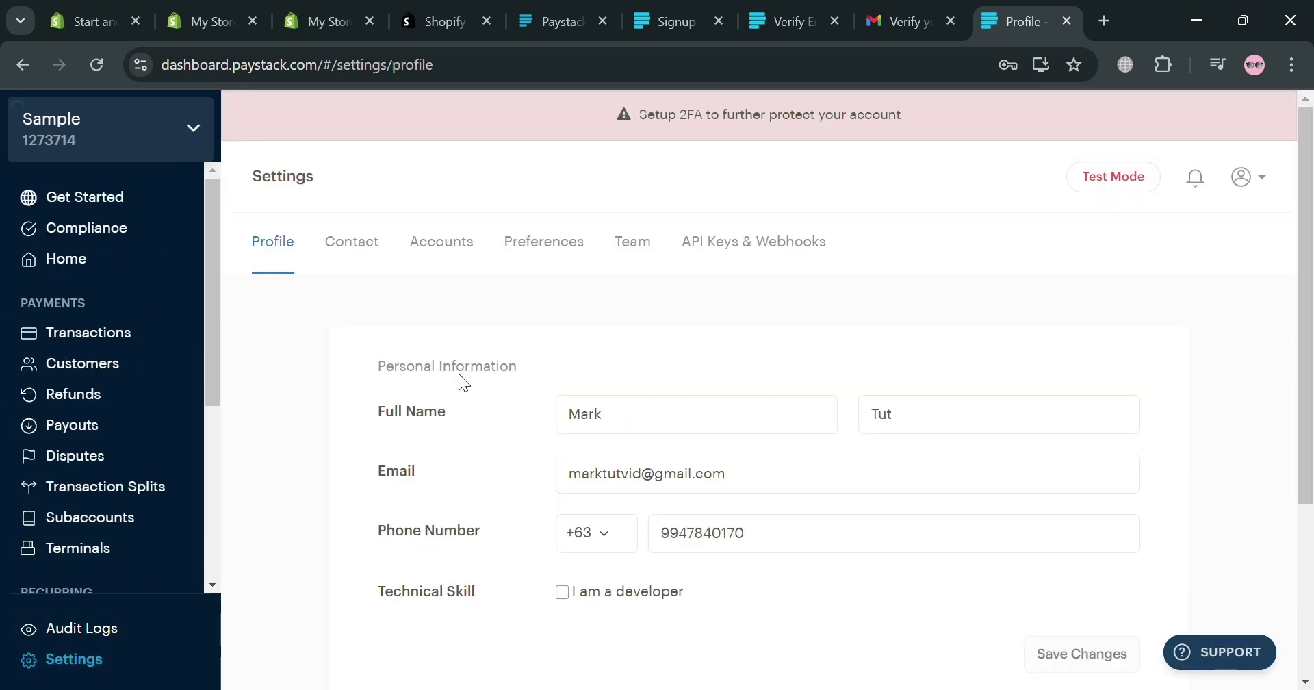
Copy the Test Public Key from Paystack's API Keys & Webhooks settings.
click(370, 243)
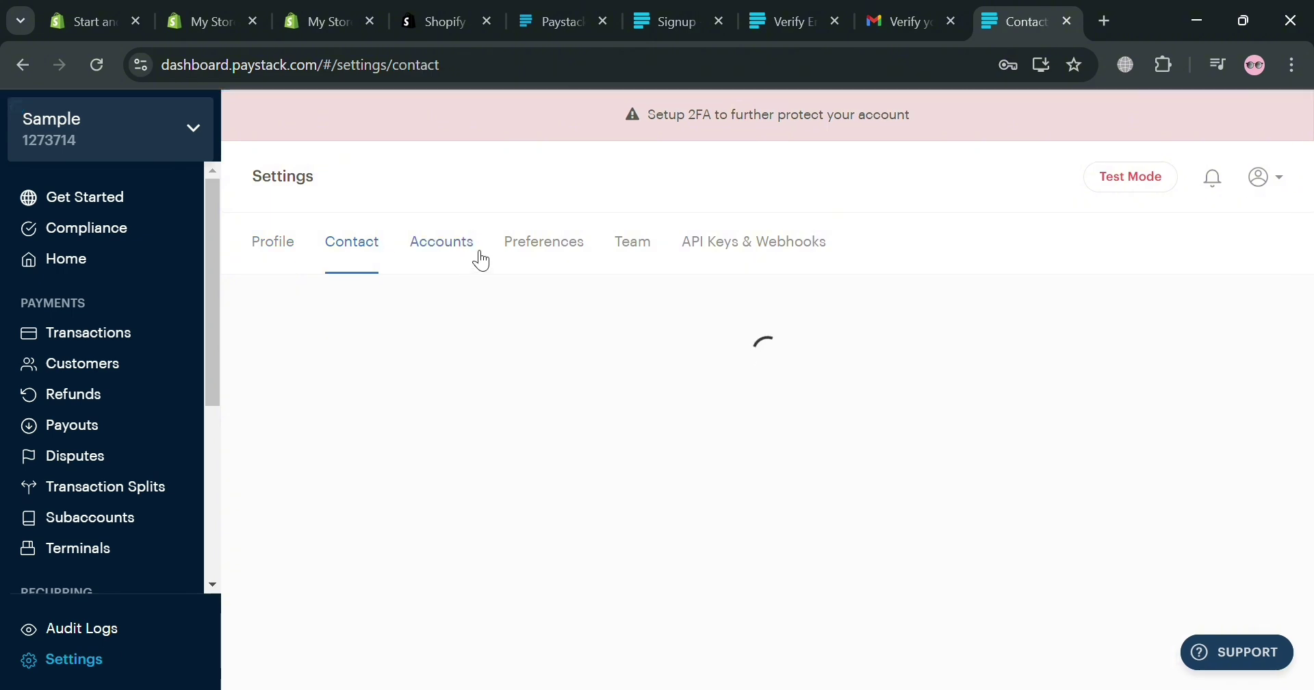
click(587, 242)
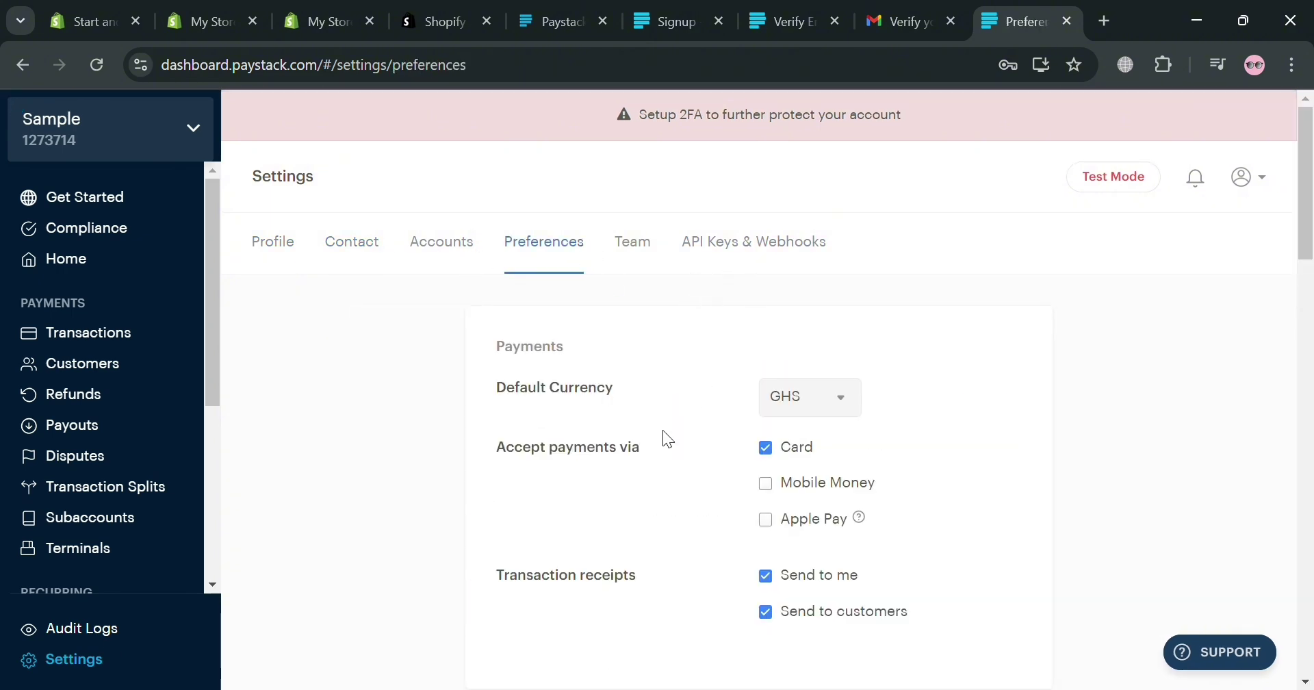
click(781, 257)
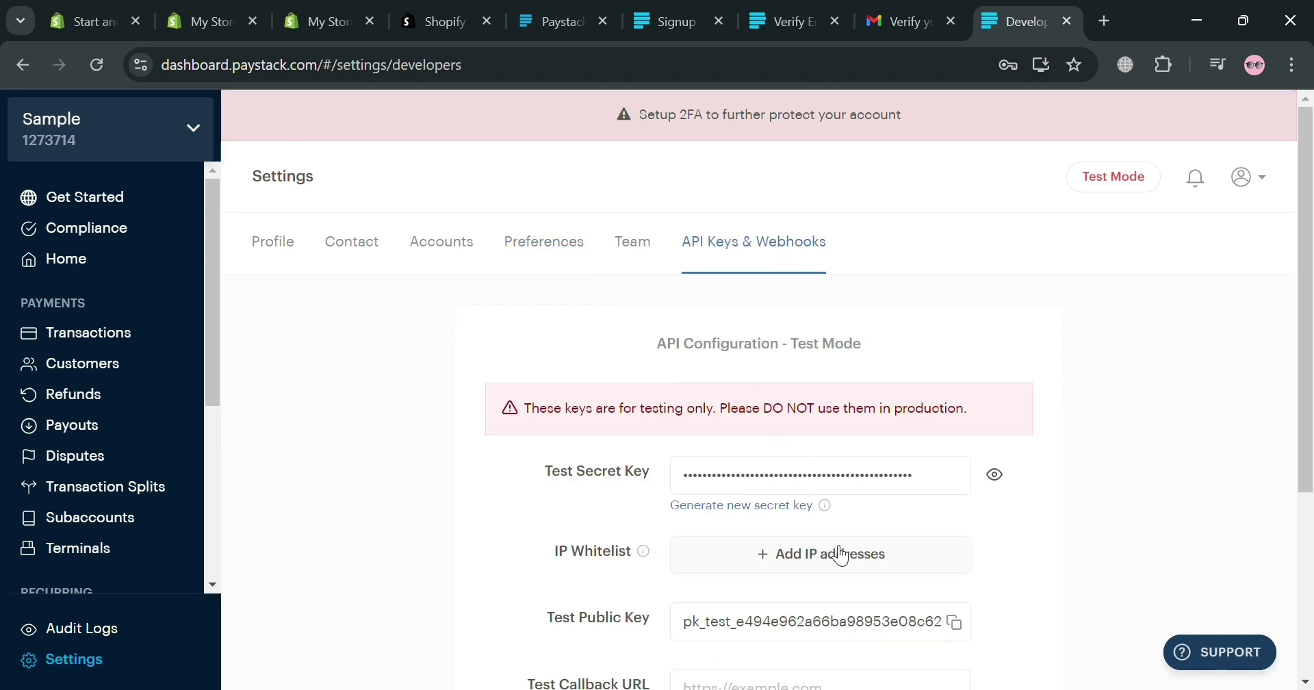
click(849, 488)
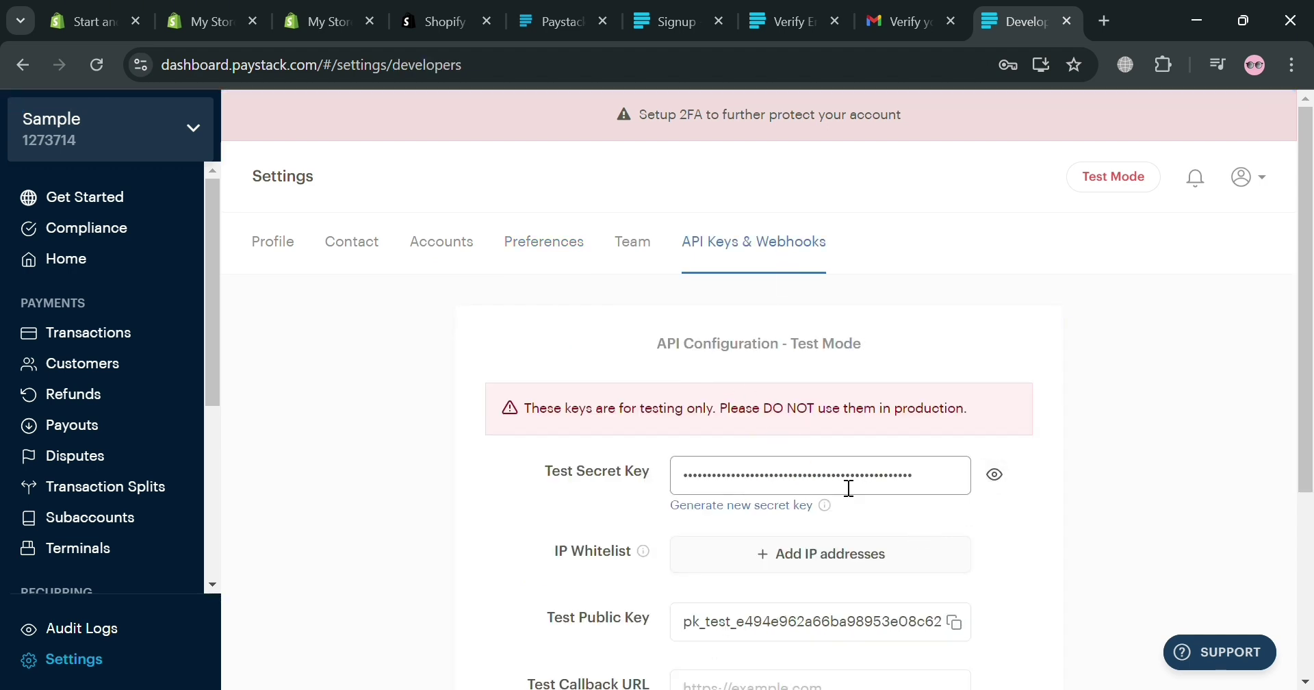
scroll(883, 622, down, 1)
click(954, 521)
scroll(859, 585, down, 2)
scroll(863, 589, up, 4)
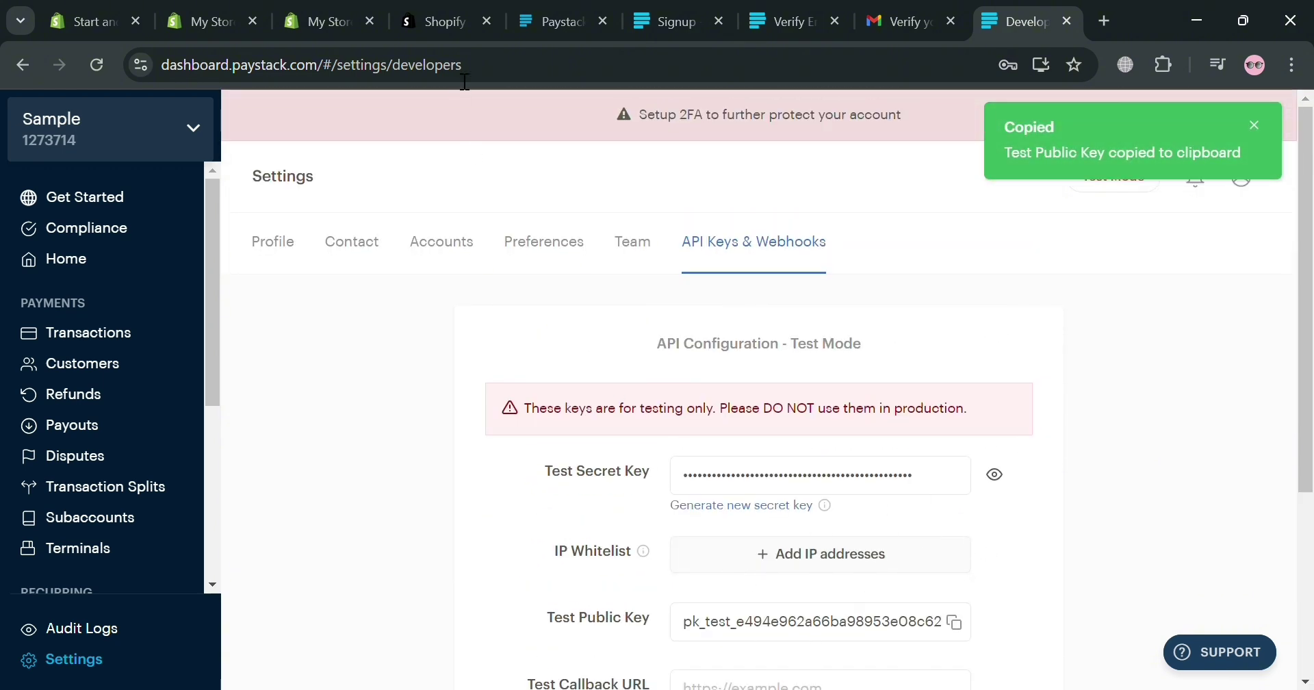
click(313, 21)
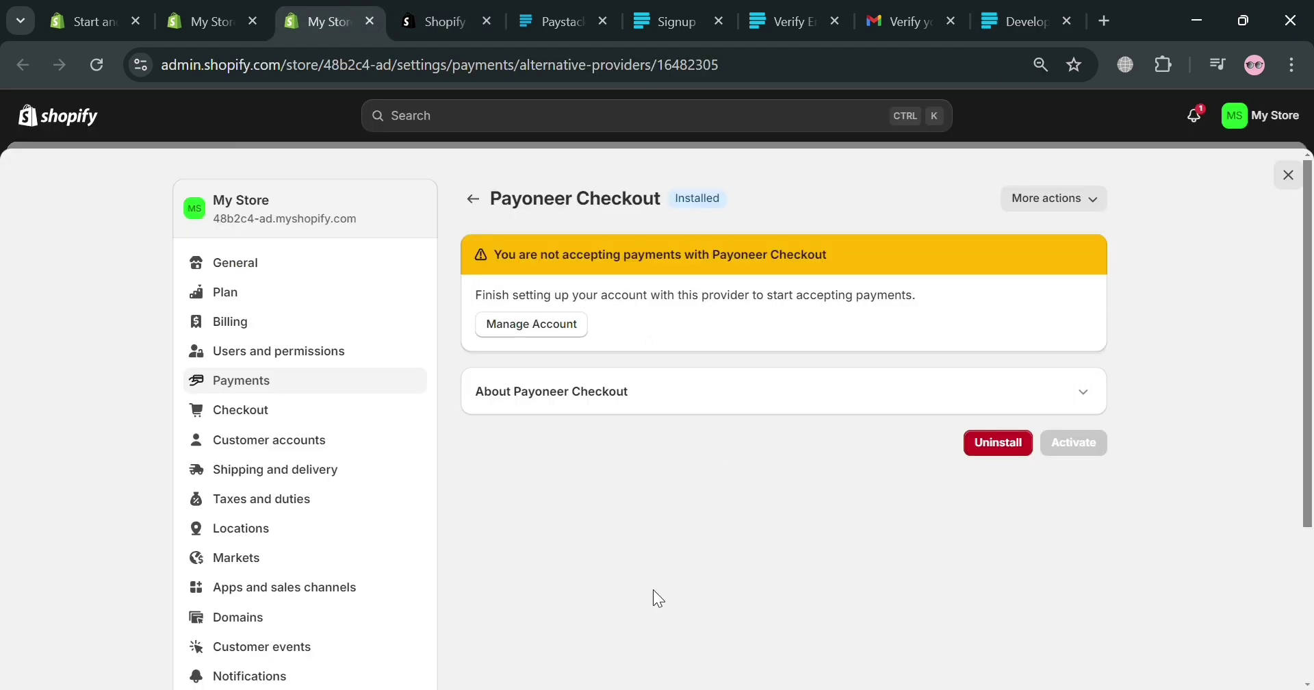
Search providers for 'pay' and pick Stripe from the third-party providers list.
click(791, 301)
text(pay)
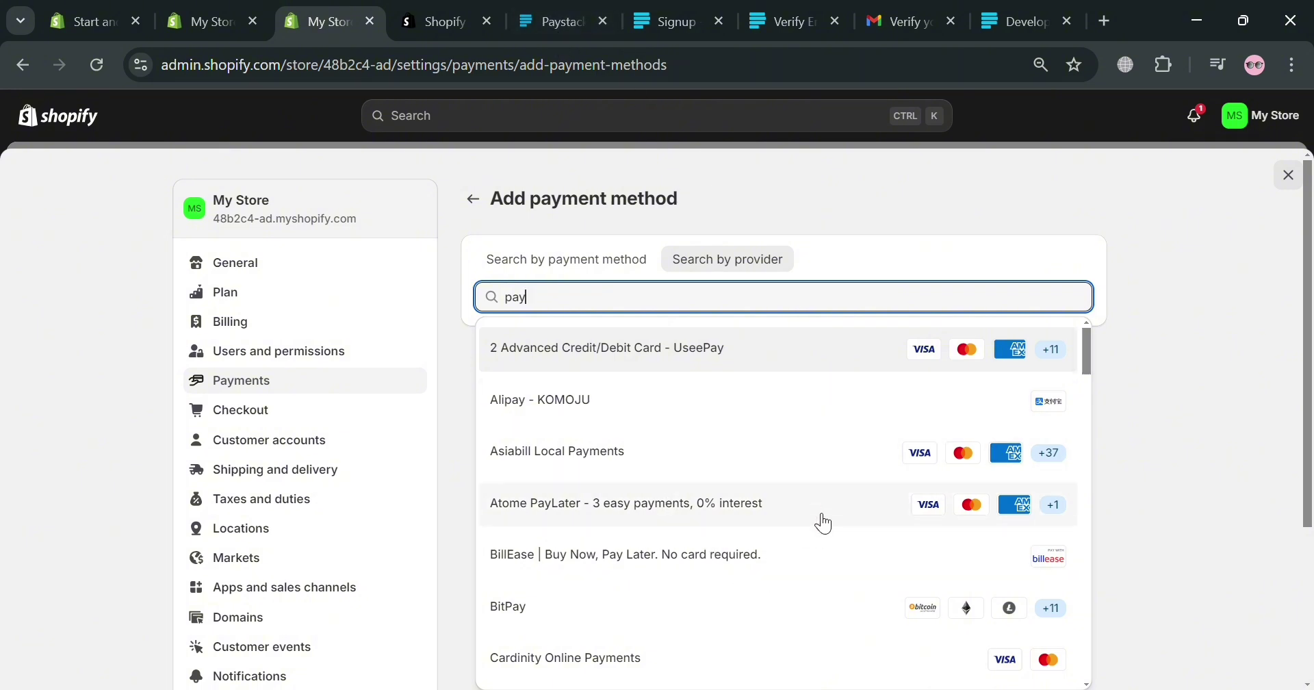
scroll(825, 524, down, 3)
key(alt+Left)
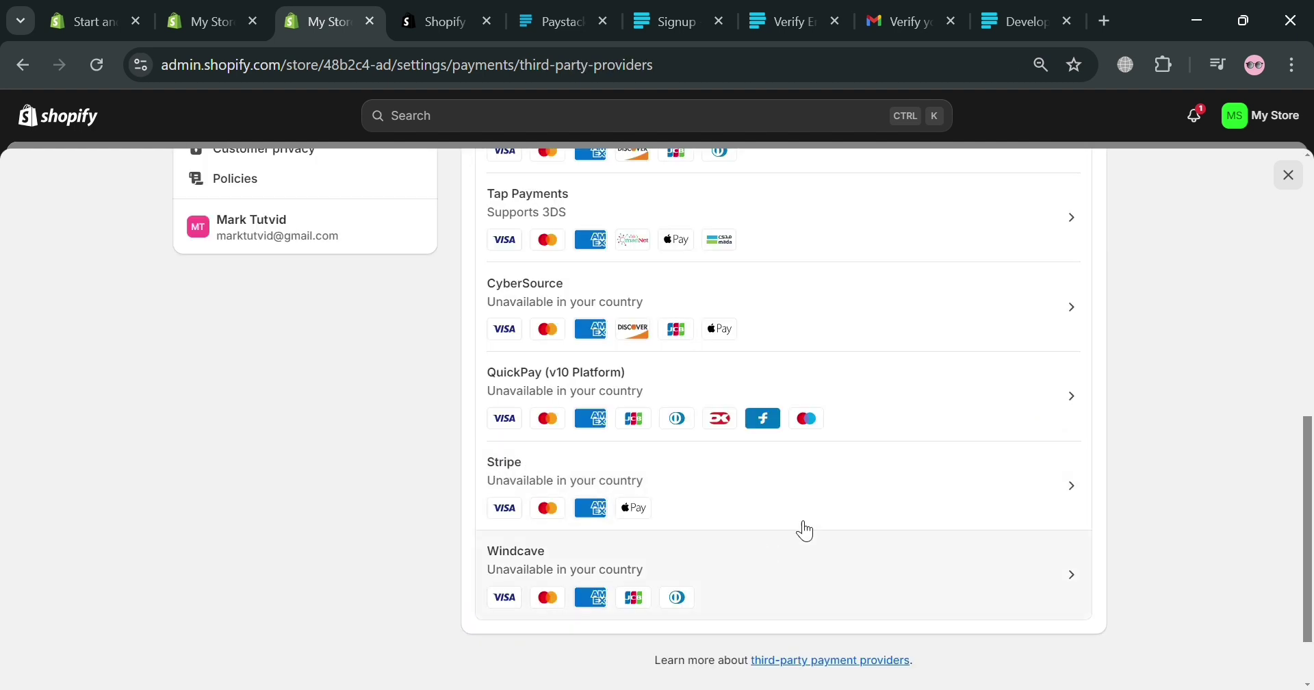
click(1072, 493)
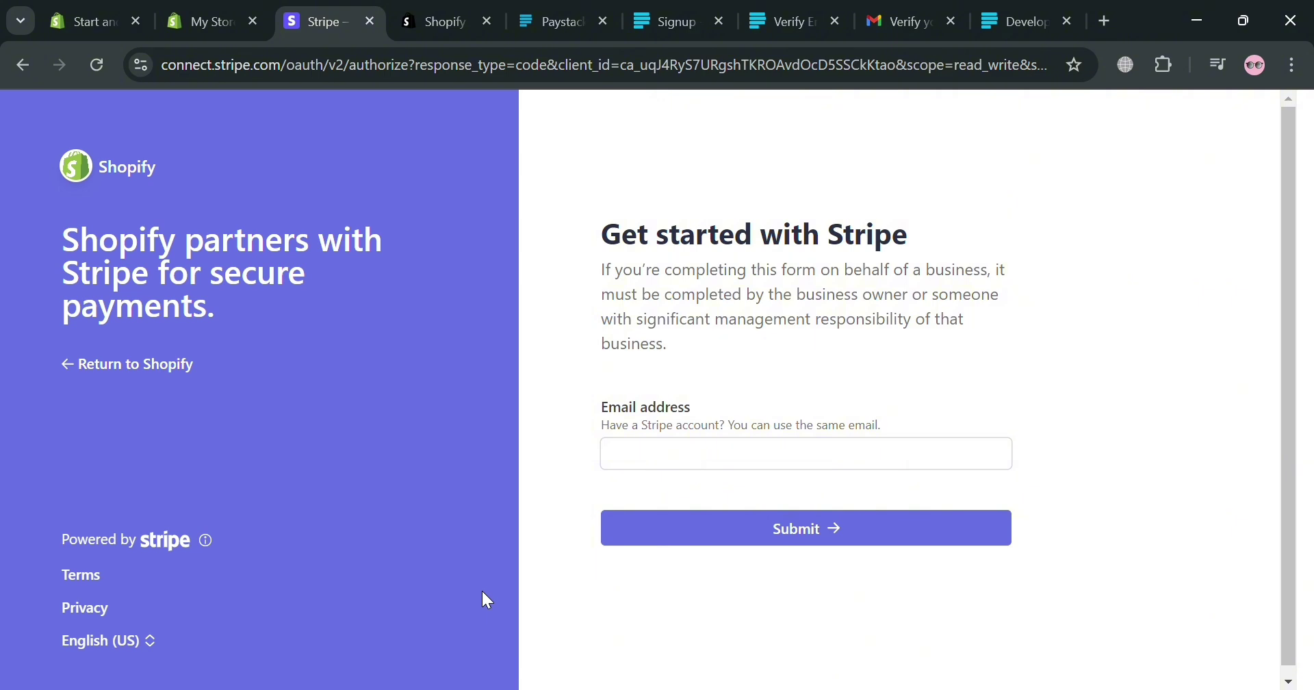
Review the Paystack API Keys page again, then cycle through the tabs back to paystack.com.
click(569, 10)
click(1043, 9)
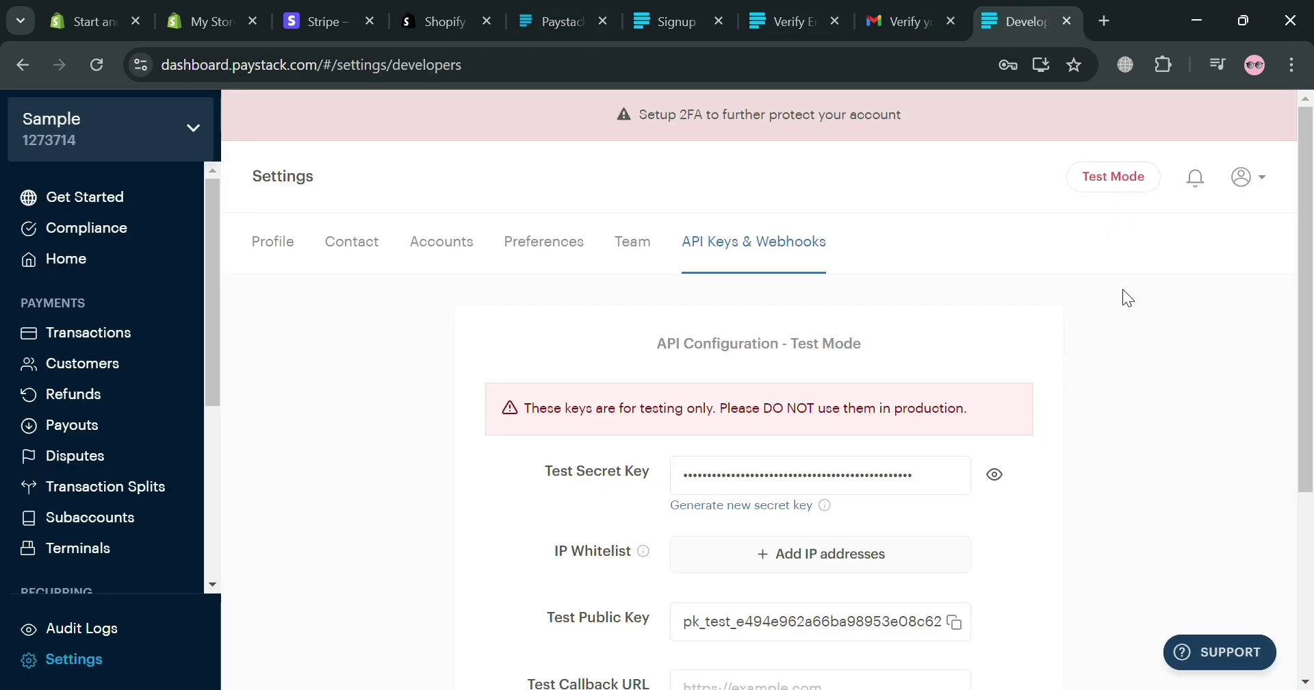
scroll(980, 492, down, 3)
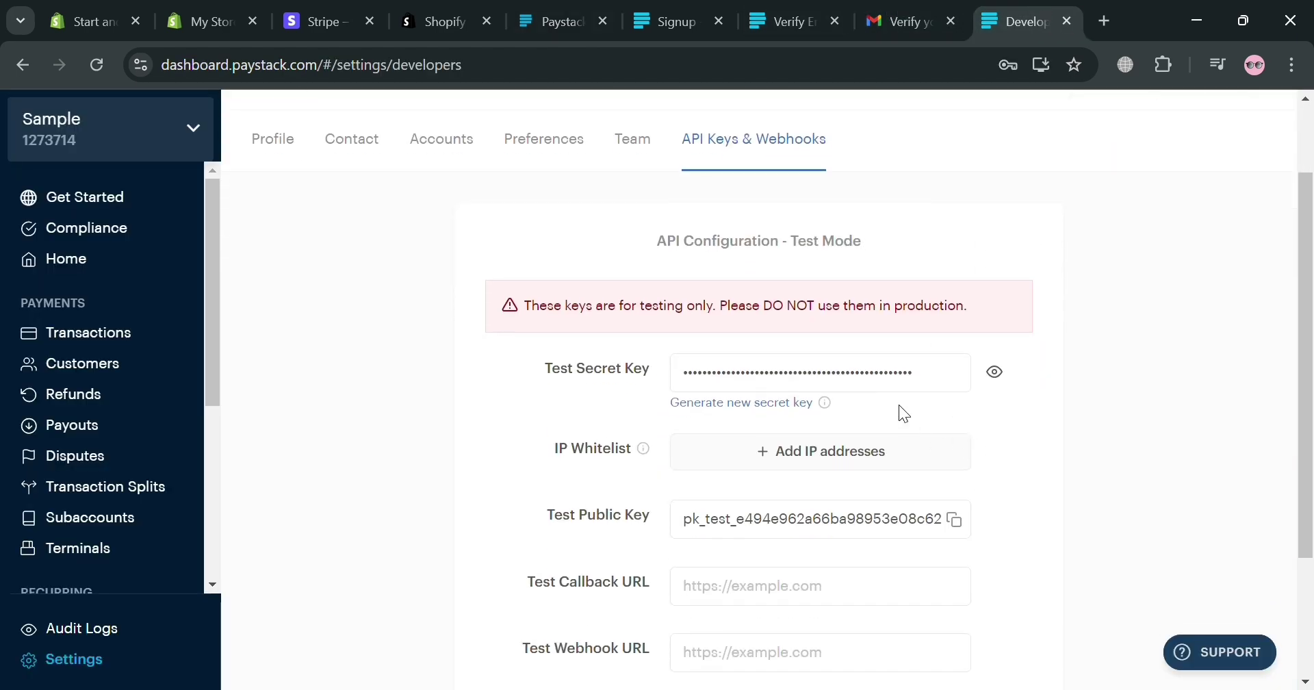
scroll(898, 405, down, 3)
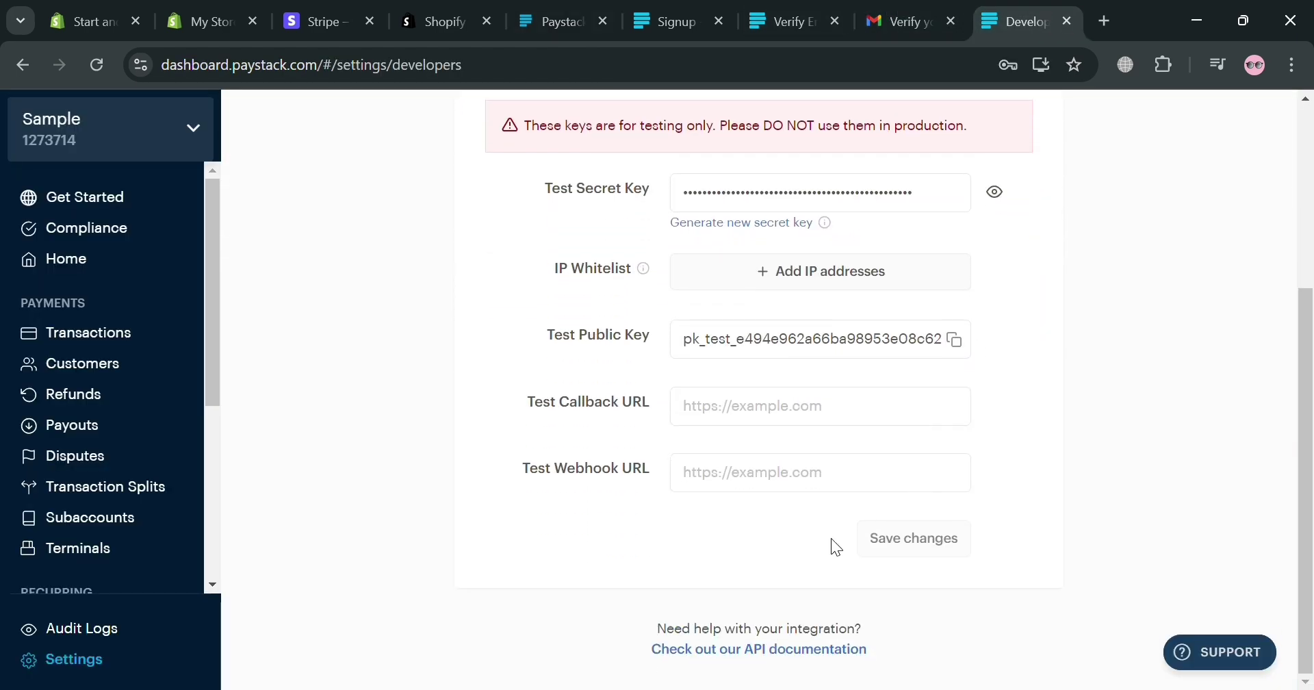
scroll(883, 551, up, 5)
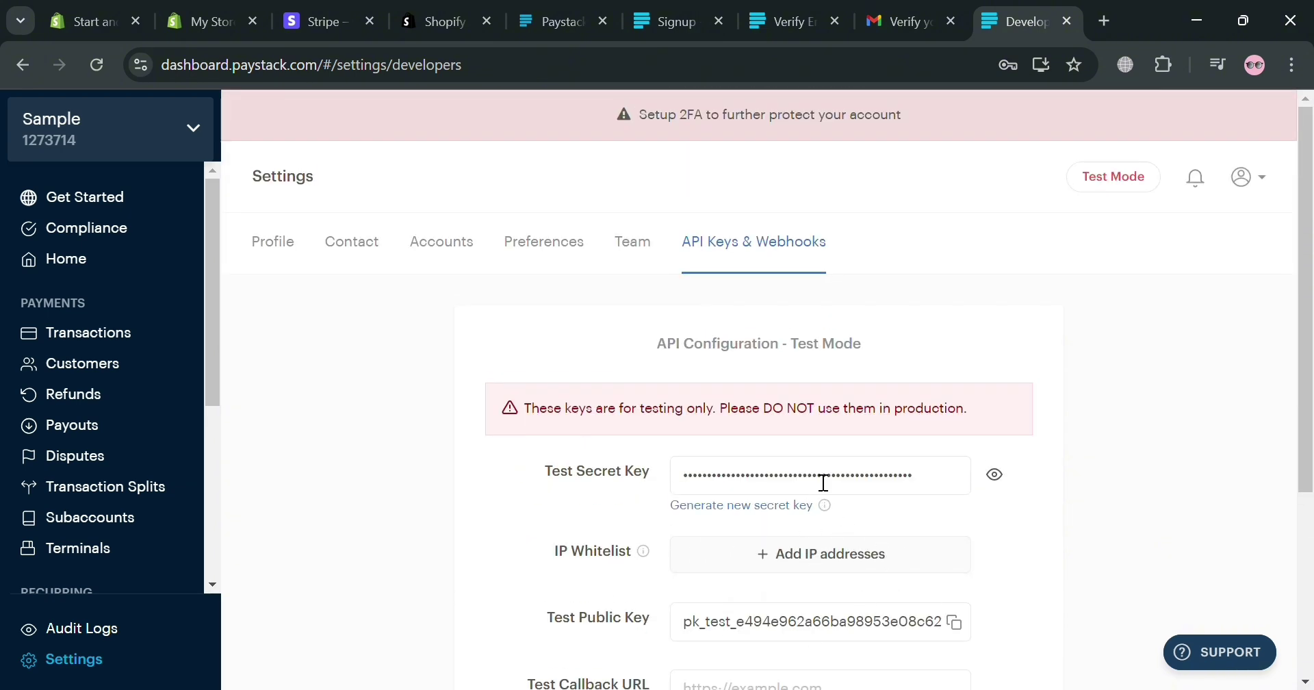
click(352, 10)
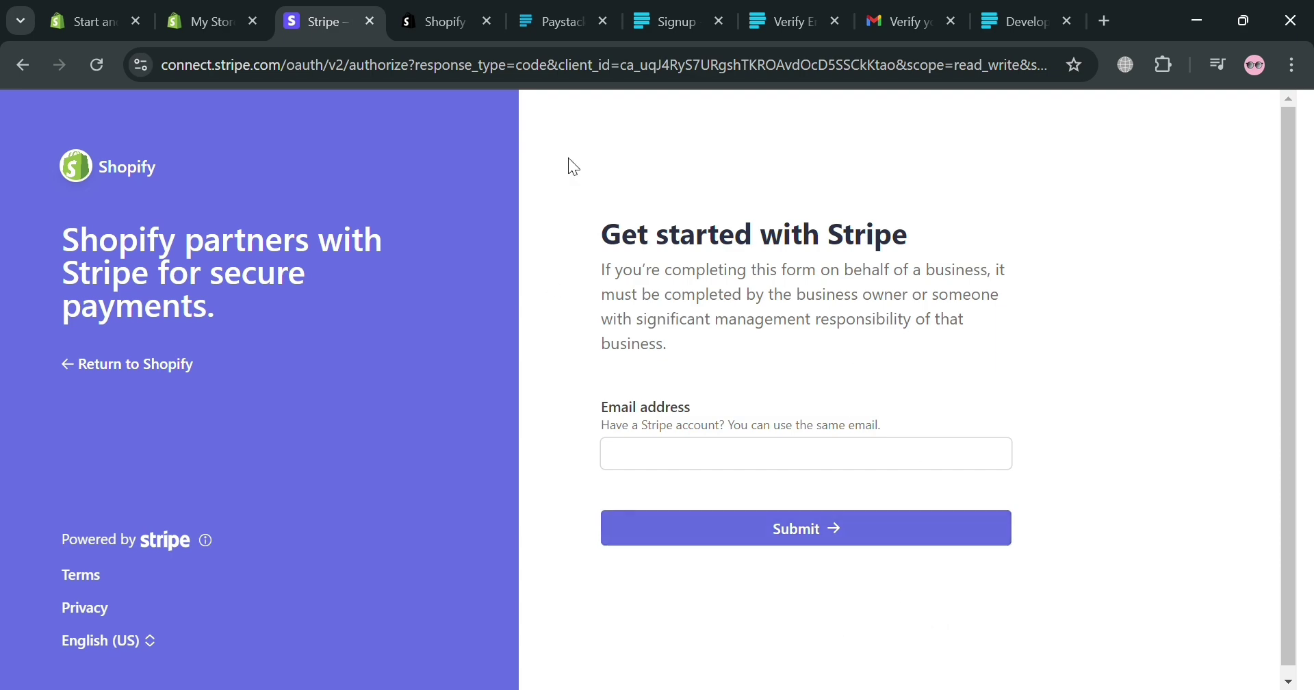
click(219, 13)
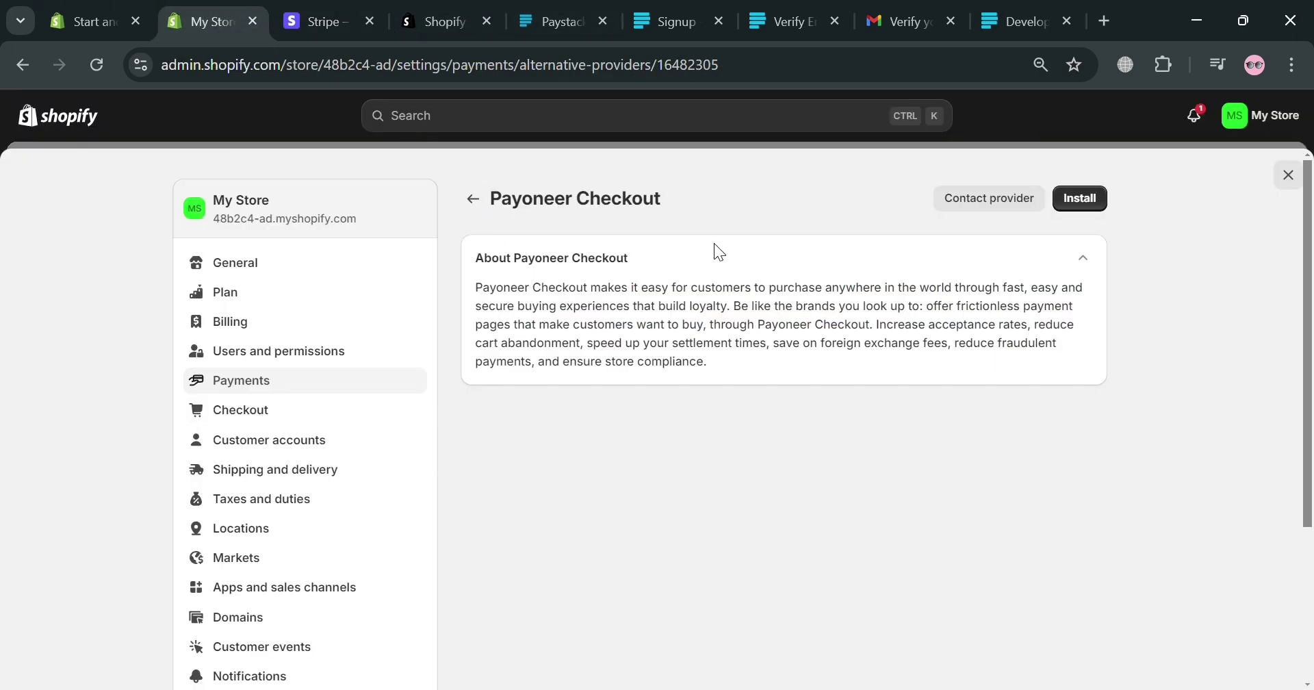
click(562, 21)
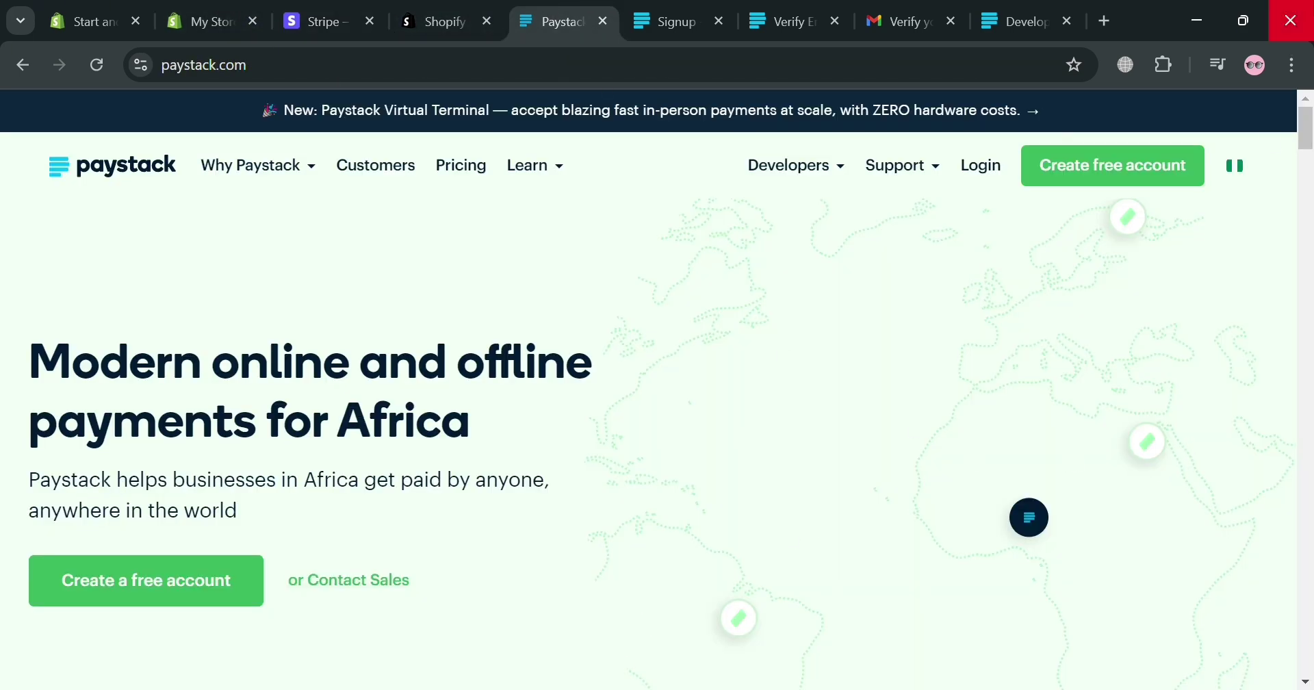